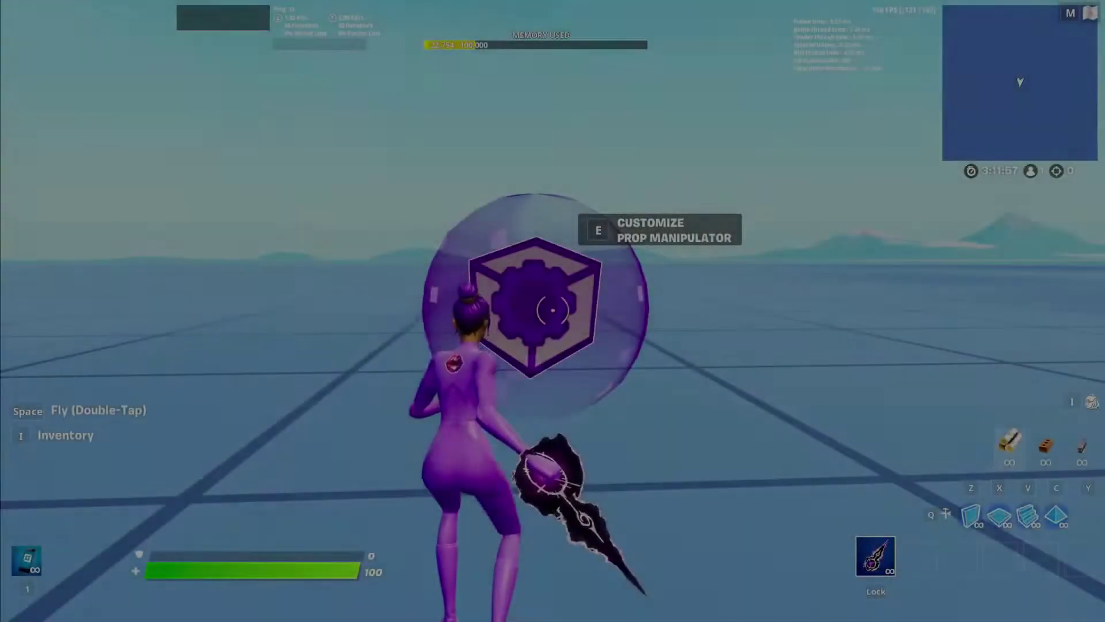
key("s")
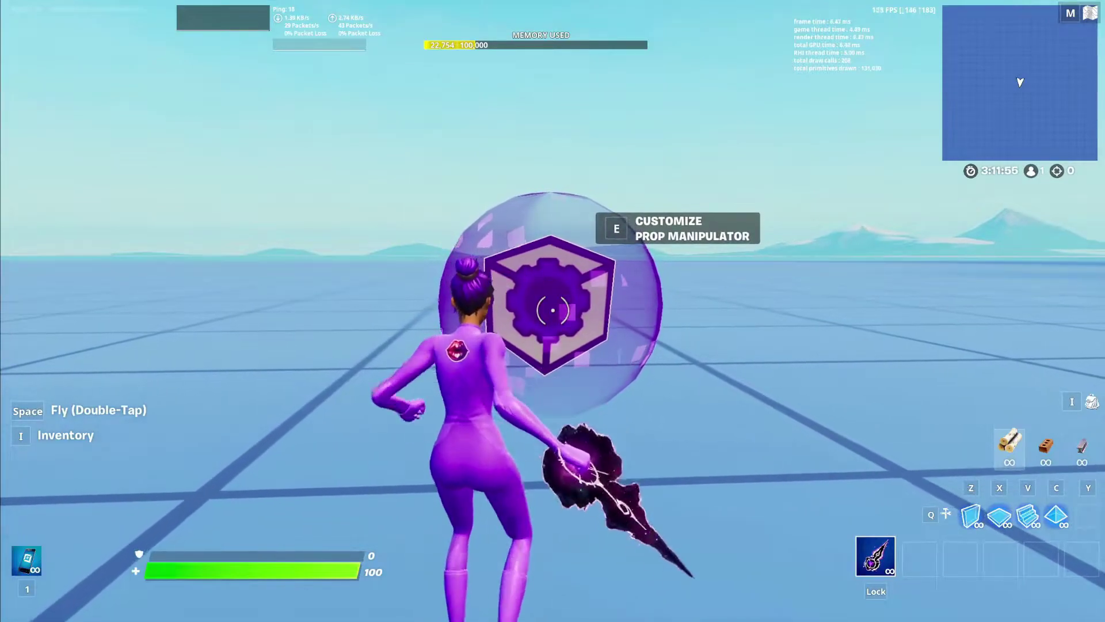
key("d")
key("a")
key("s")
key("d")
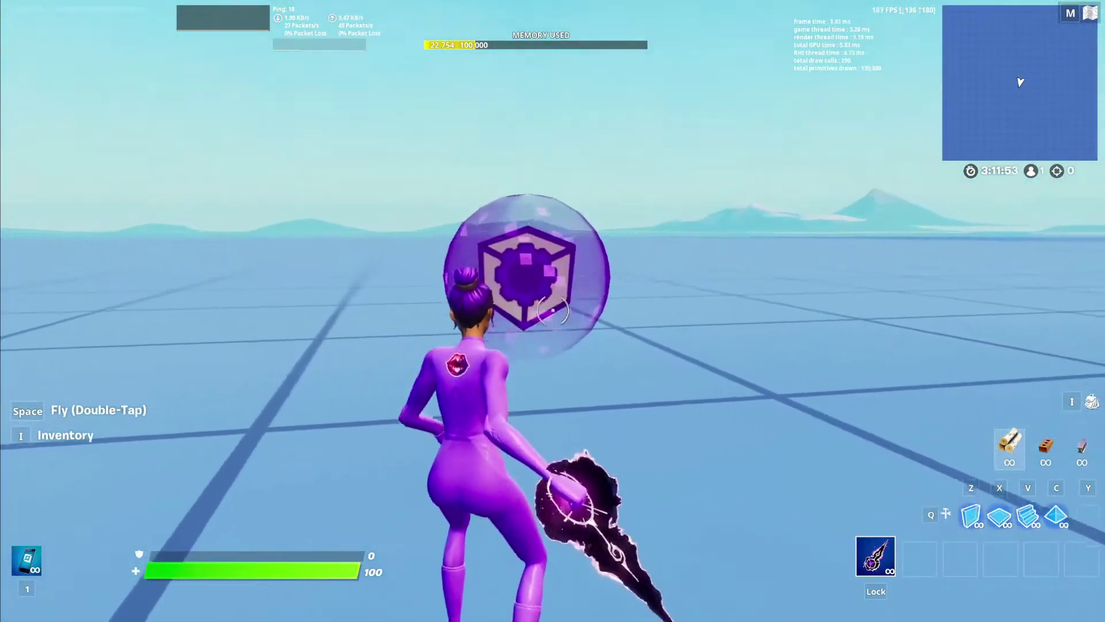
key("a")
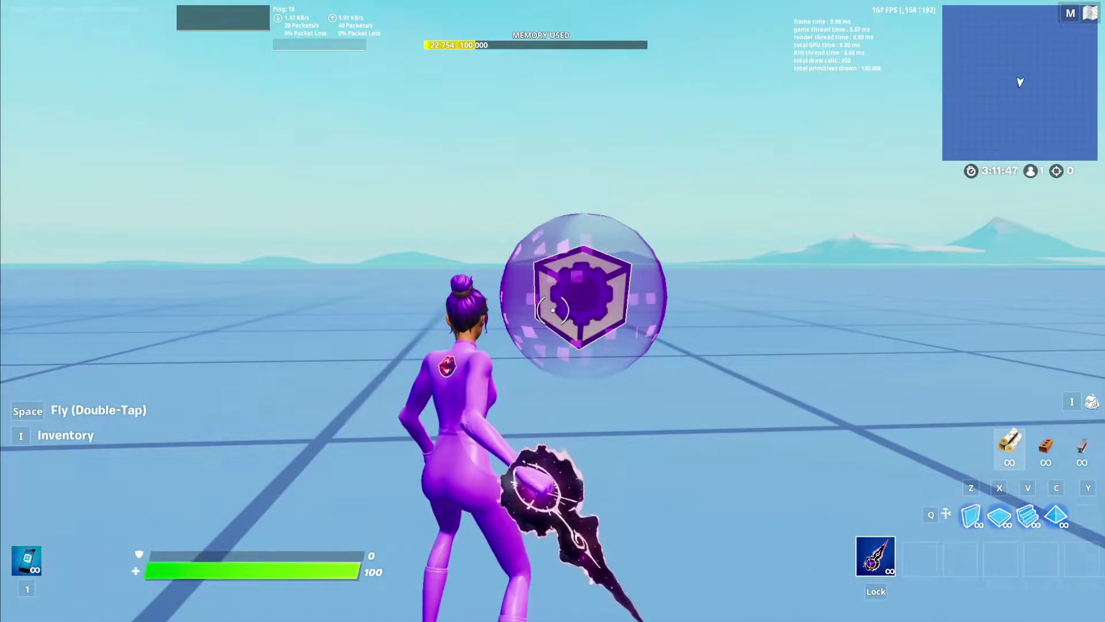
Try to place another Prop Manipulator from the creative device inventory next to the existing one
key("i")
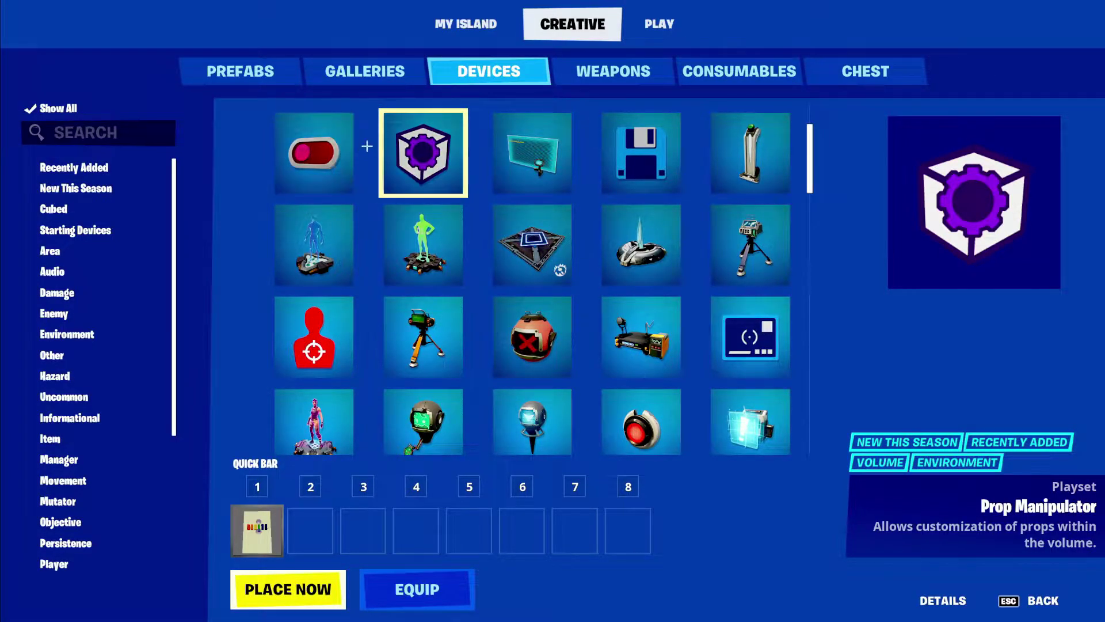
scroll(423, 173, "up", 2)
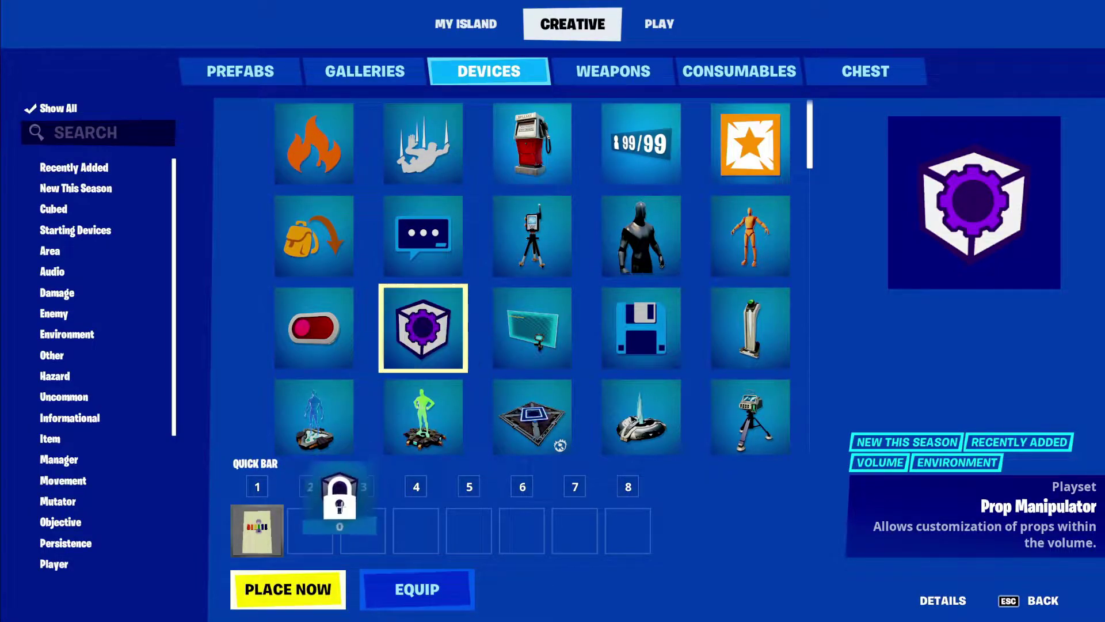
left_click(298, 590)
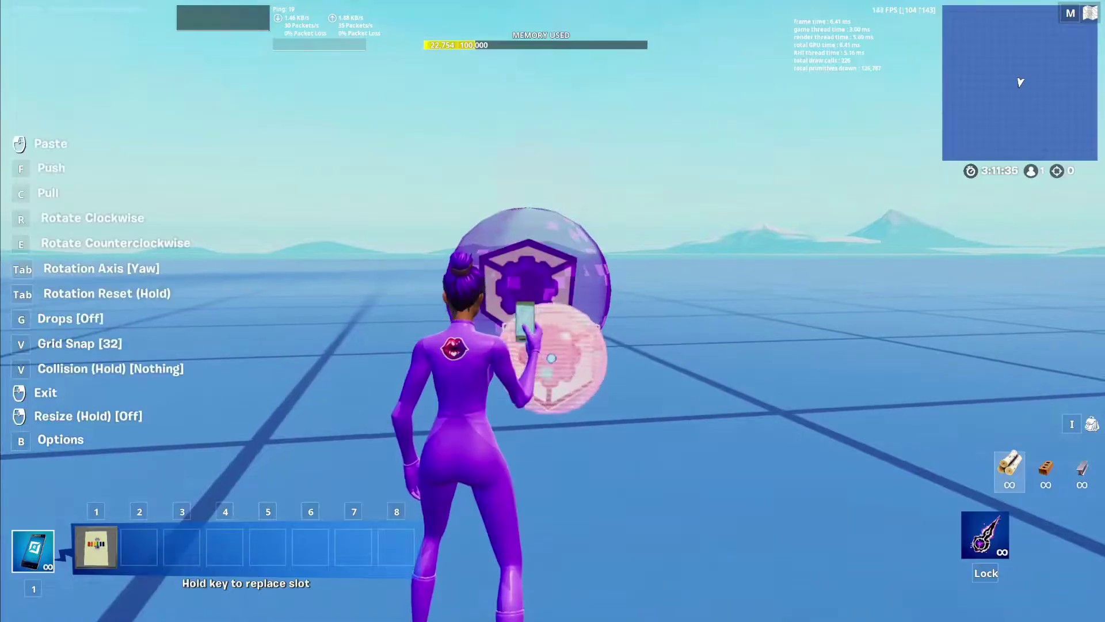
left_click(552, 311)
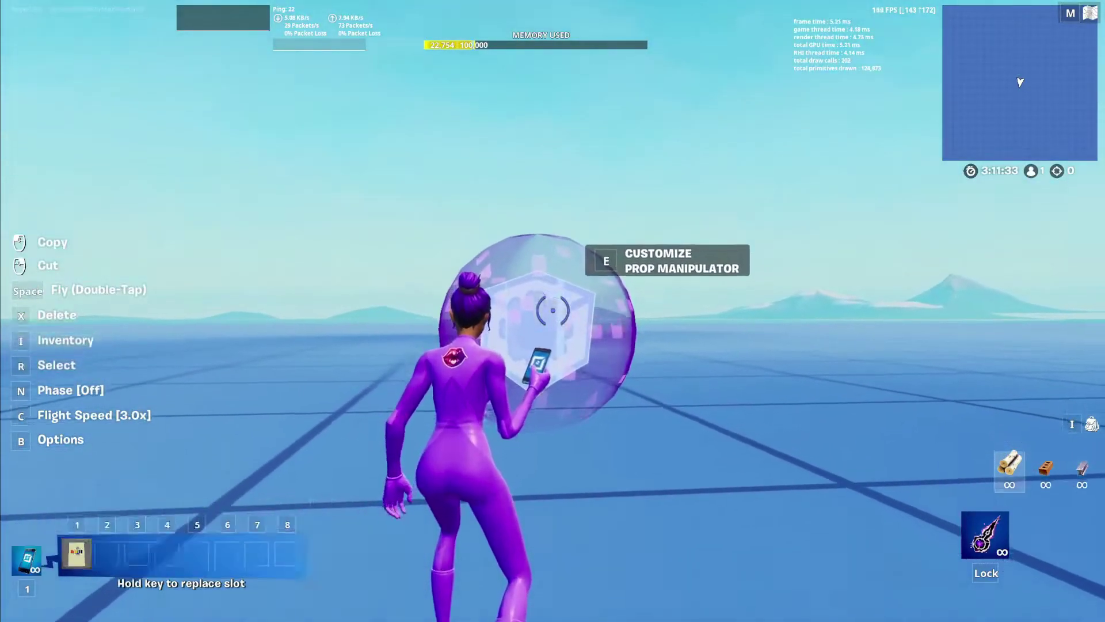
key("Caps_Lock")
In the Prop Manipulator's options, set Enabled During Phase to All and Start Hidden to Yes, and apply them
key("w")
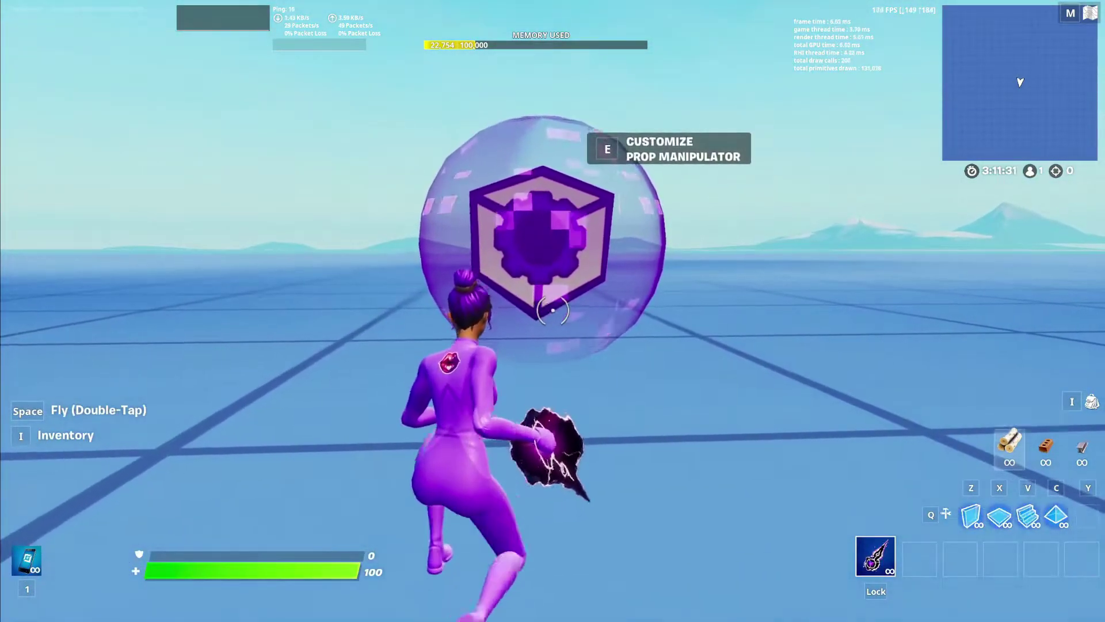
key("ctrl")
key("e")
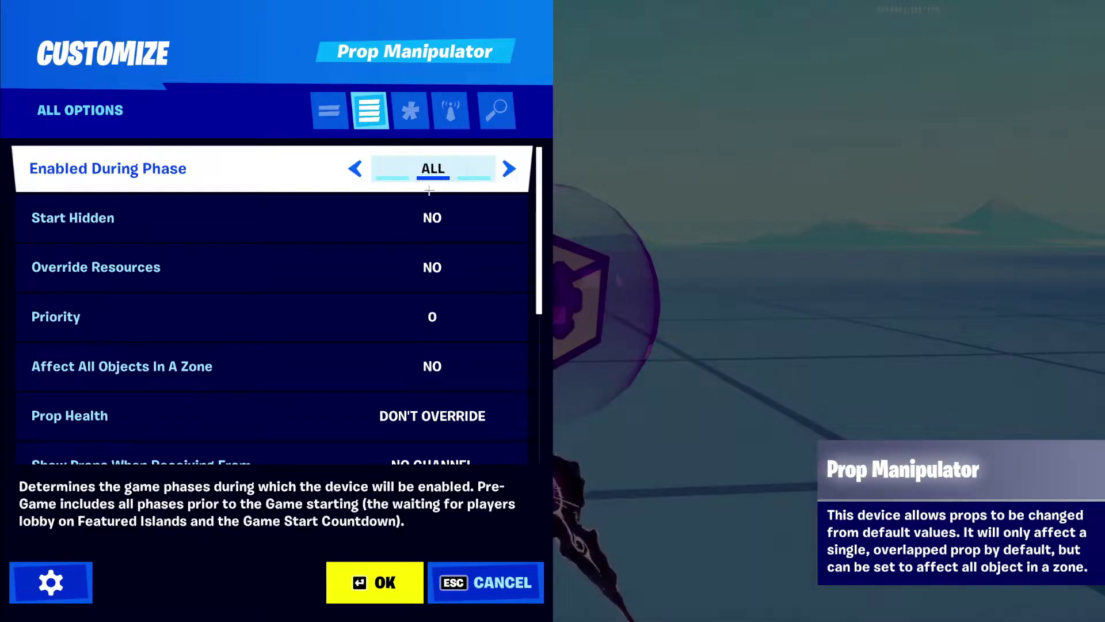
left_click(456, 169)
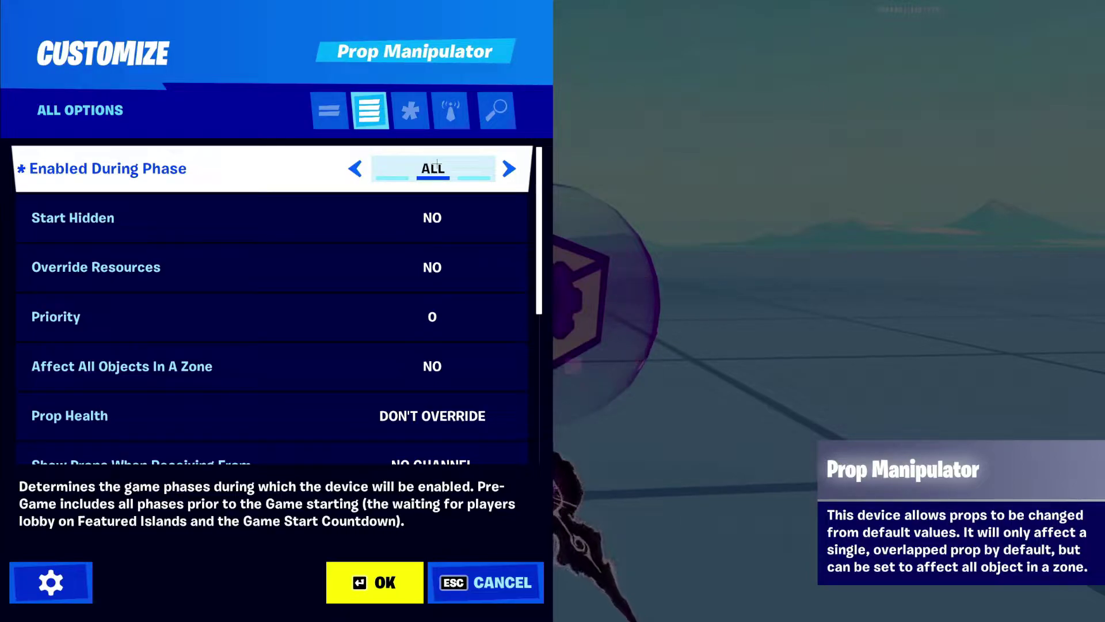
left_click(439, 166)
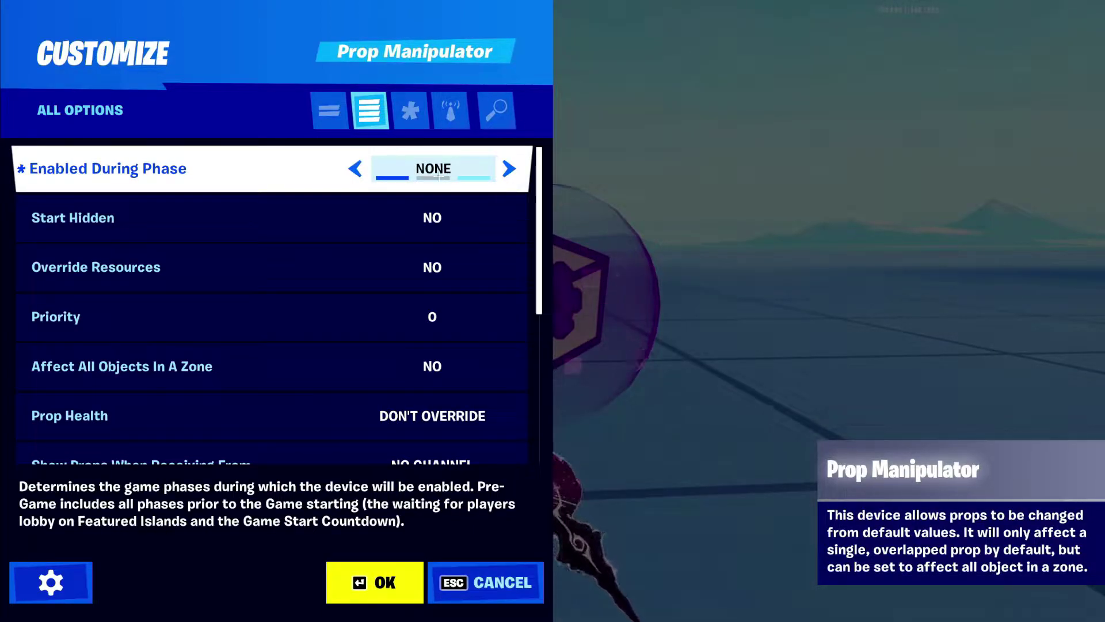
scroll(438, 177, "down", 6)
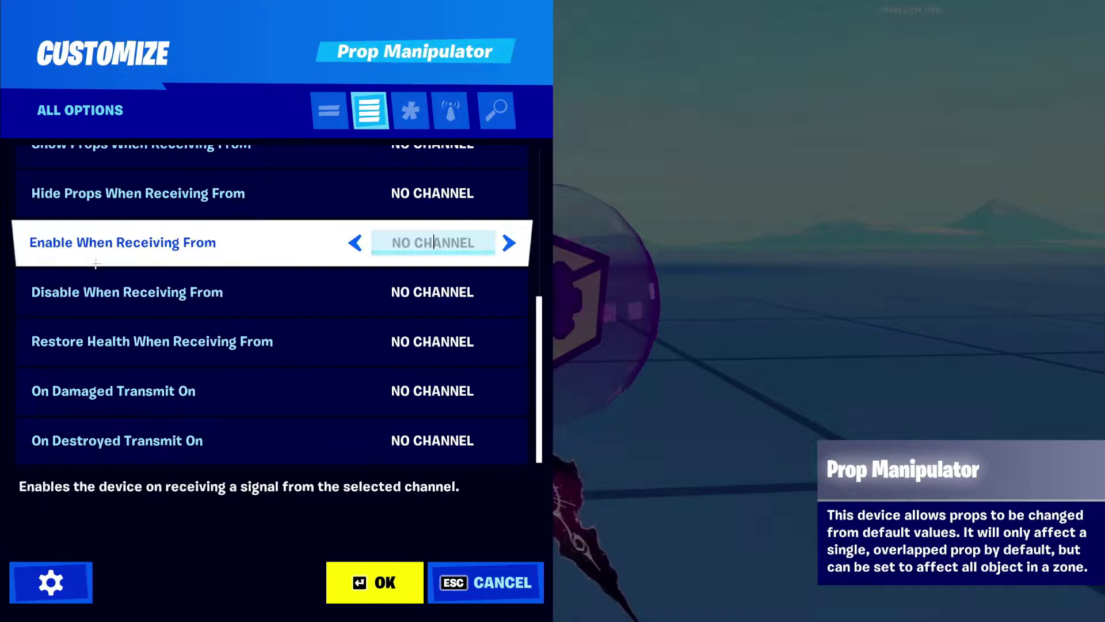
scroll(337, 201, "up", 6)
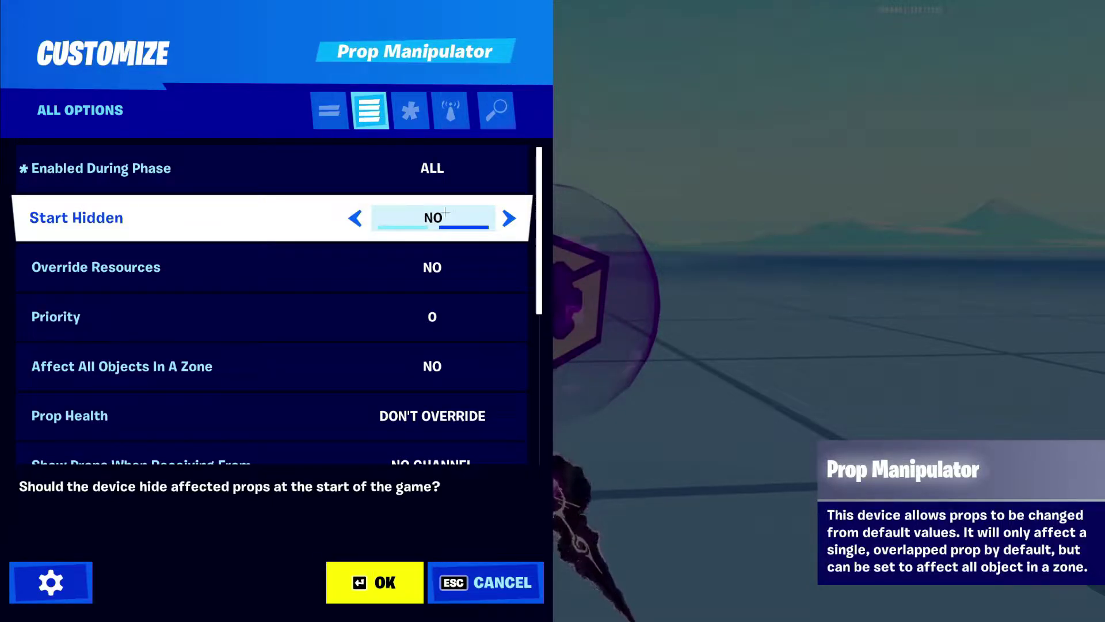
left_click(373, 582)
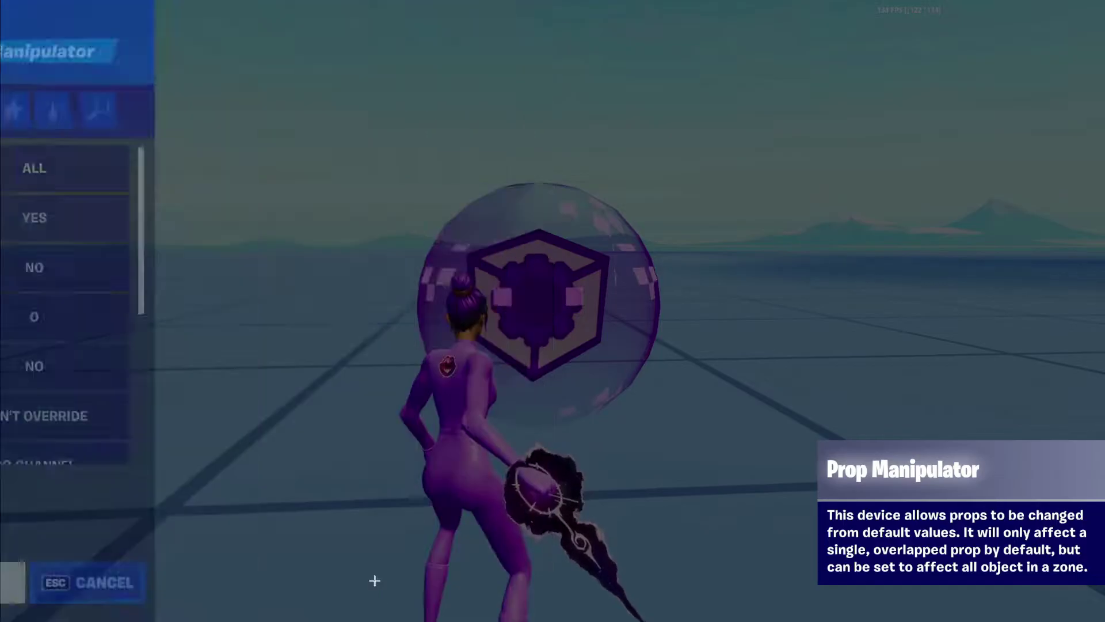
Fly to the blue walled structure and copy the curved pipe prop inside it
key("w")
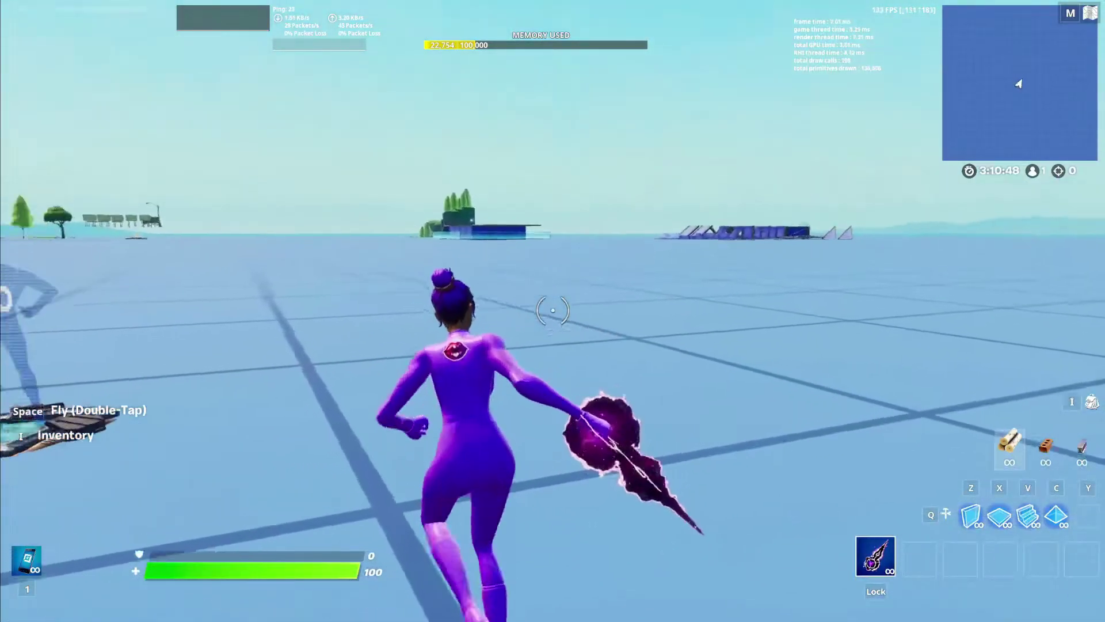
key("space")
key("space")
key("w")
key("shift")
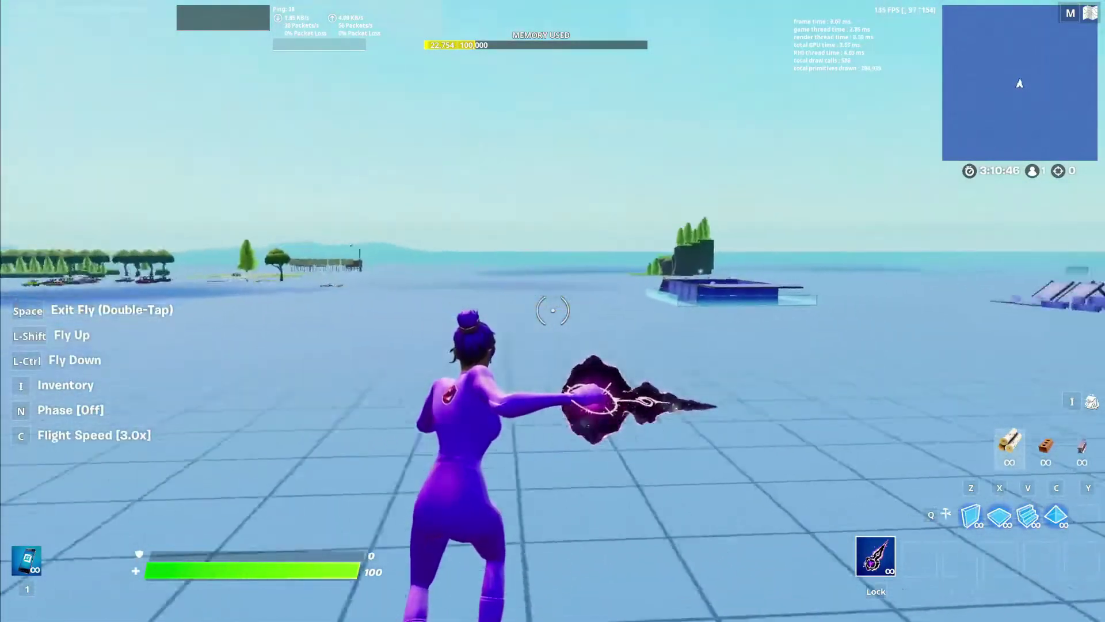
key("w")
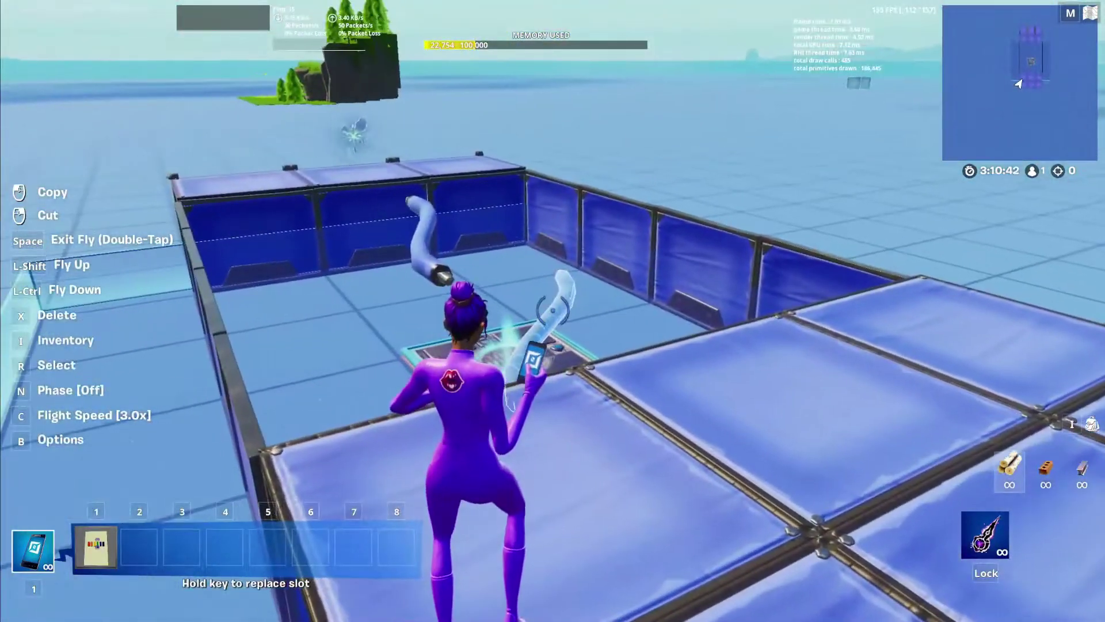
left_click(553, 311)
Bring the copied pipe back to the Prop Manipulator and place it against the device's sphere with resizing on
key("w")
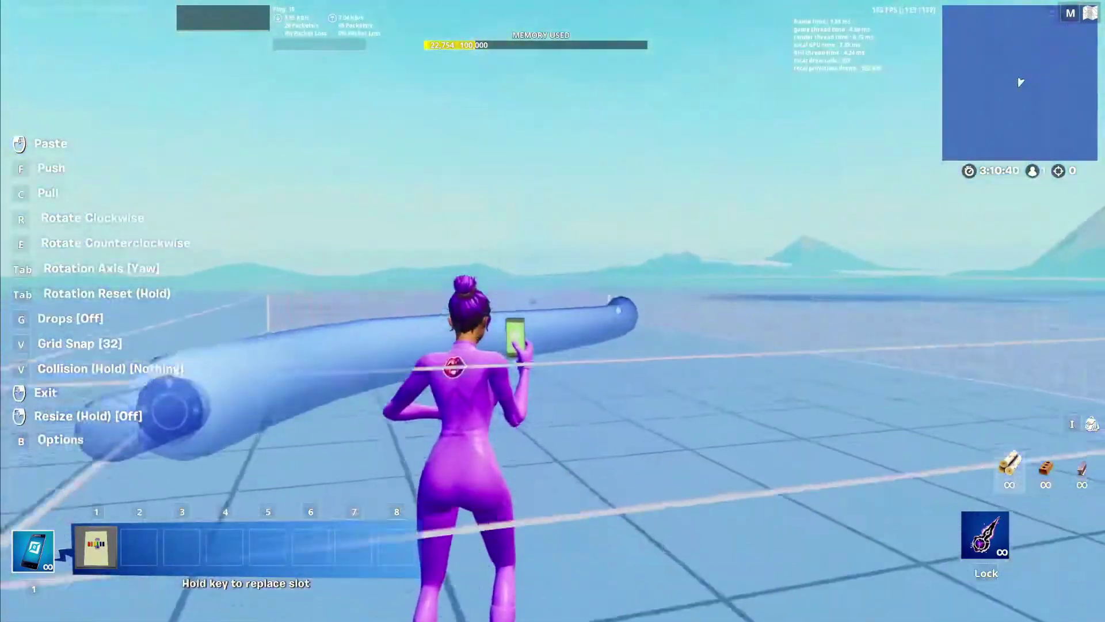
right_click(552, 311)
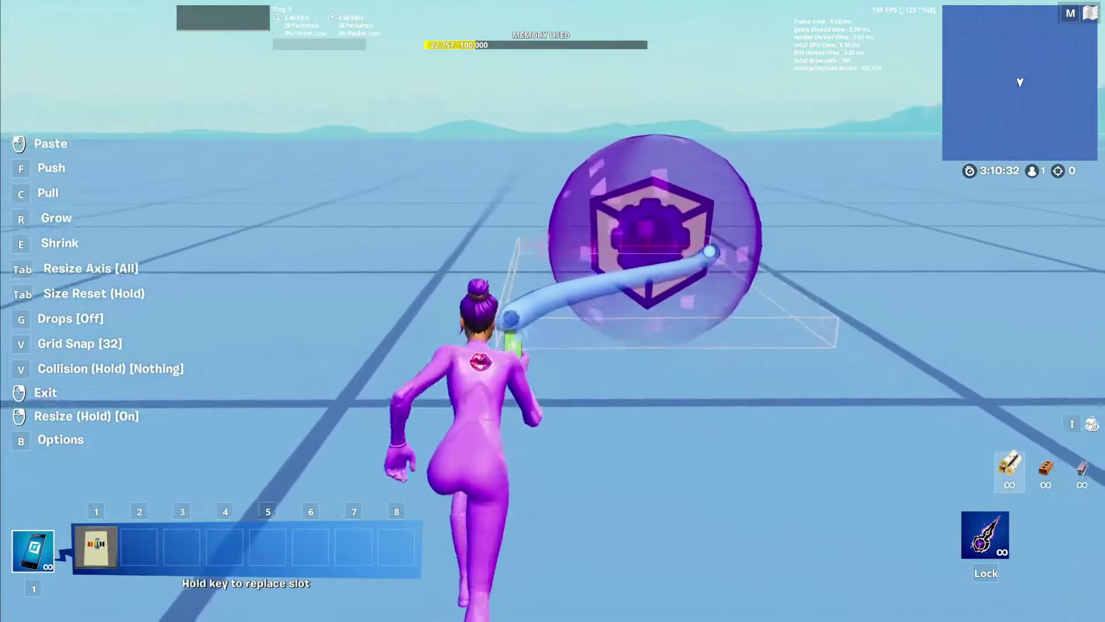
left_click(552, 311)
key("Caps_Lock")
key("1")
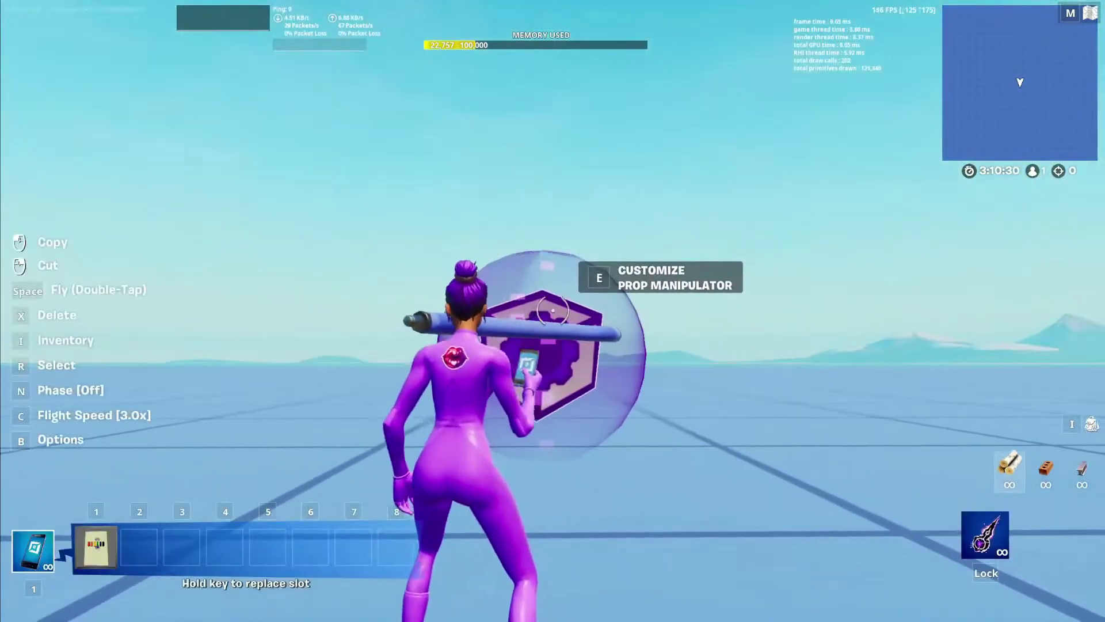
Adjust the pipe and the Prop Manipulator so the pipe runs through the device's sphere
left_click(553, 311)
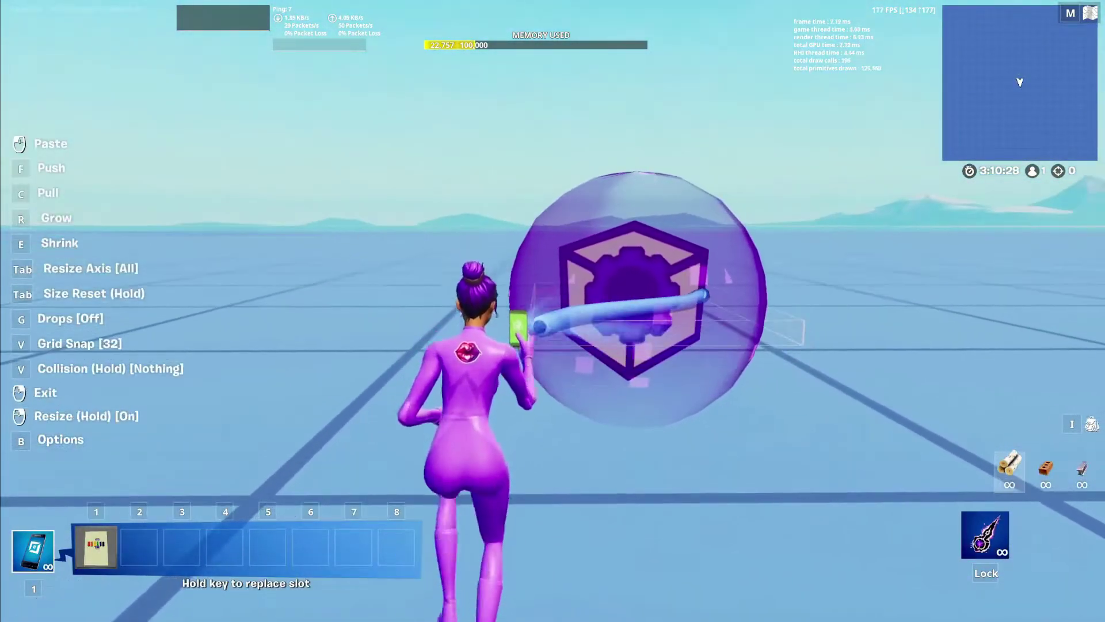
left_click(553, 310)
left_click(553, 311)
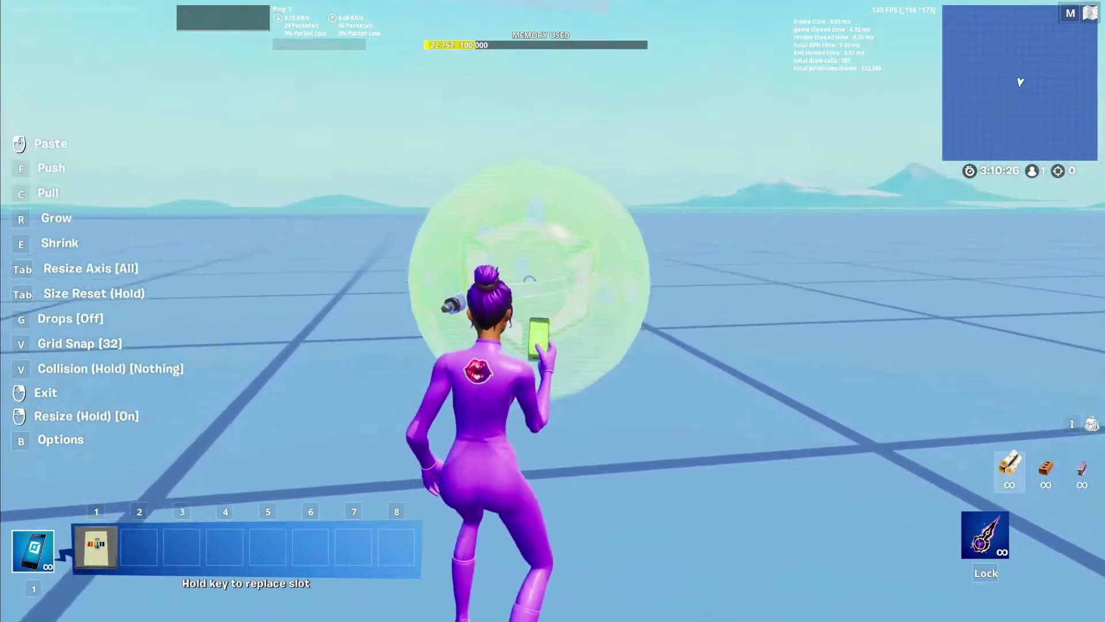
left_click(553, 311)
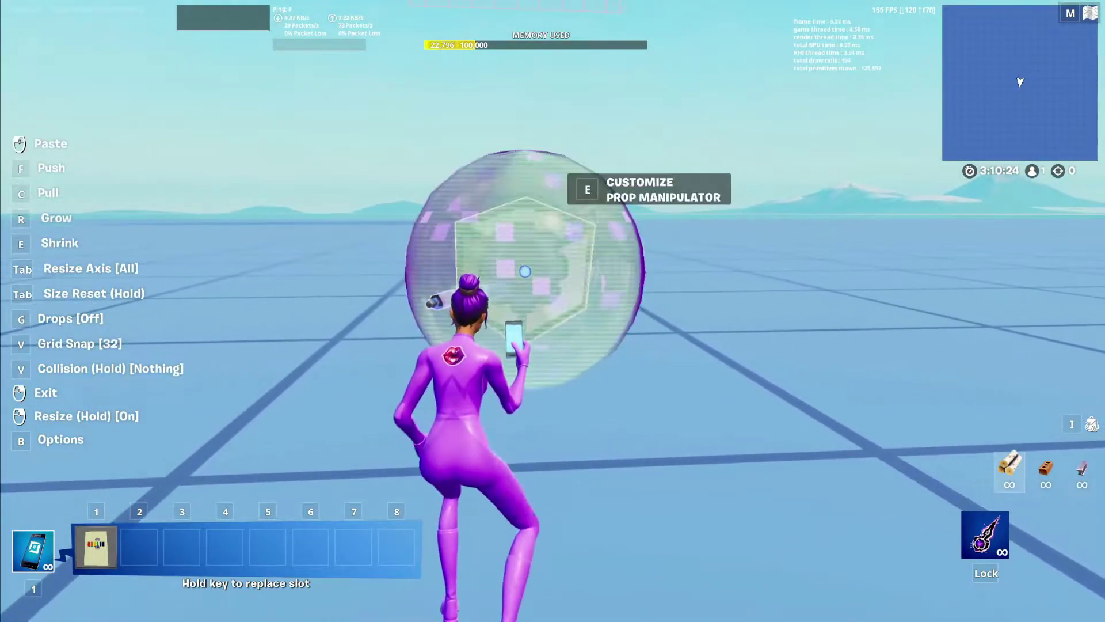
key("Caps_Lock")
key("a")
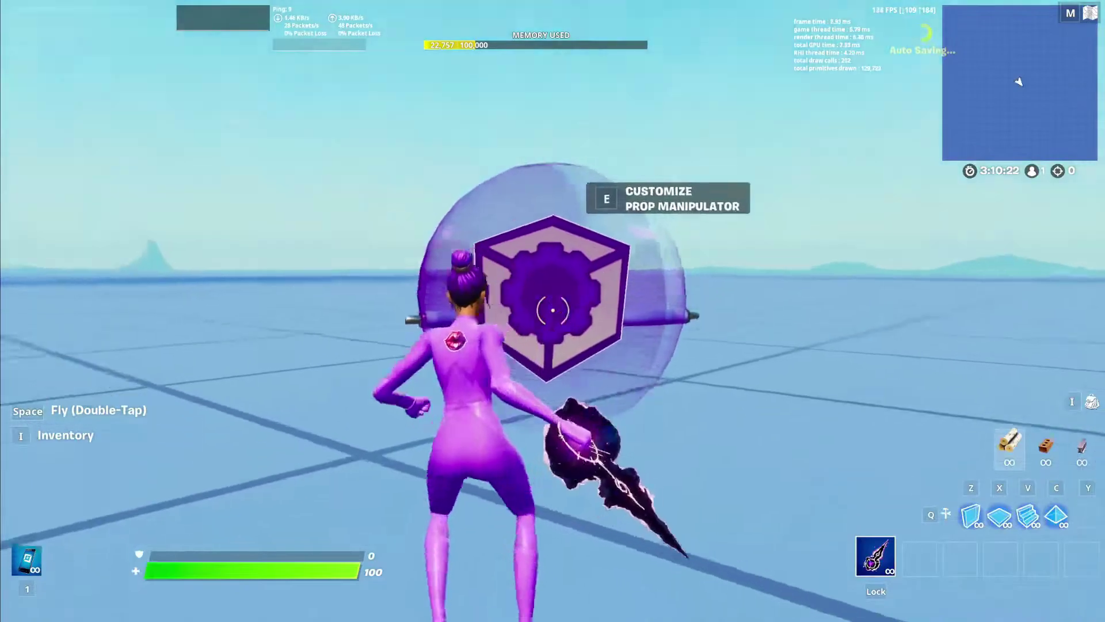
key("s")
key("w")
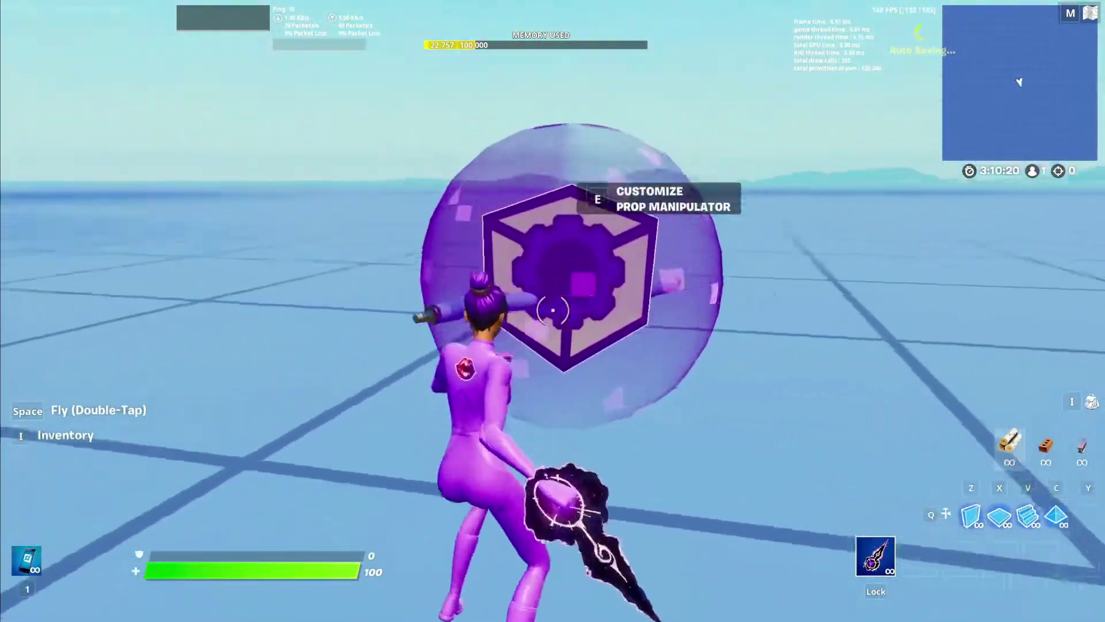
Try a Priority of 10,000 on the Prop Manipulator and return it to 0, with Override Resources at No
key("e")
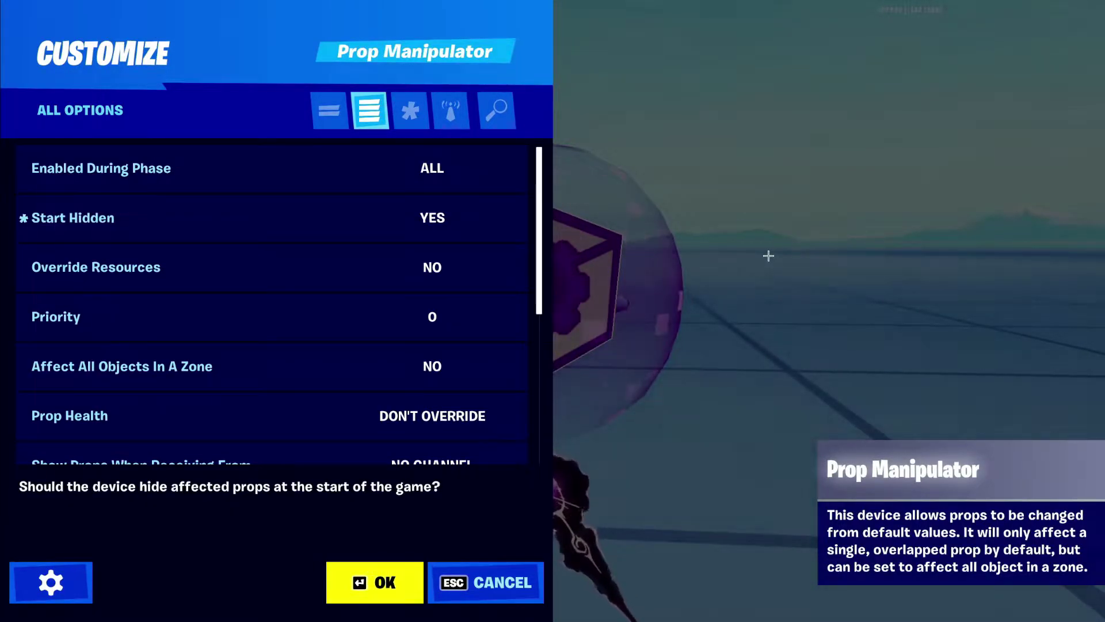
scroll(455, 201, "down", 1)
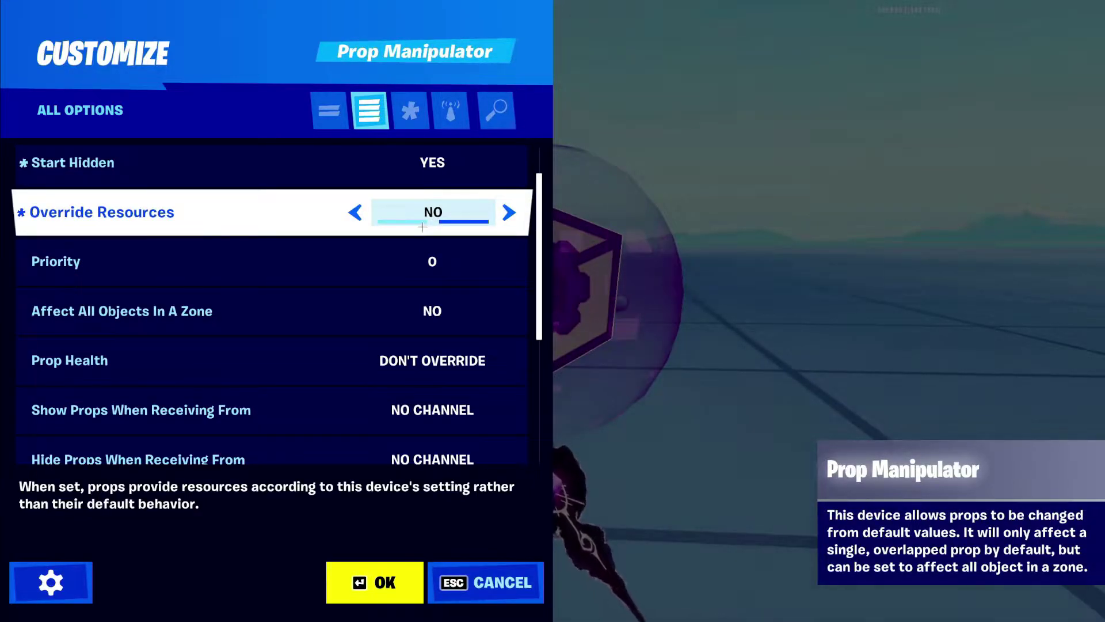
left_click(356, 263)
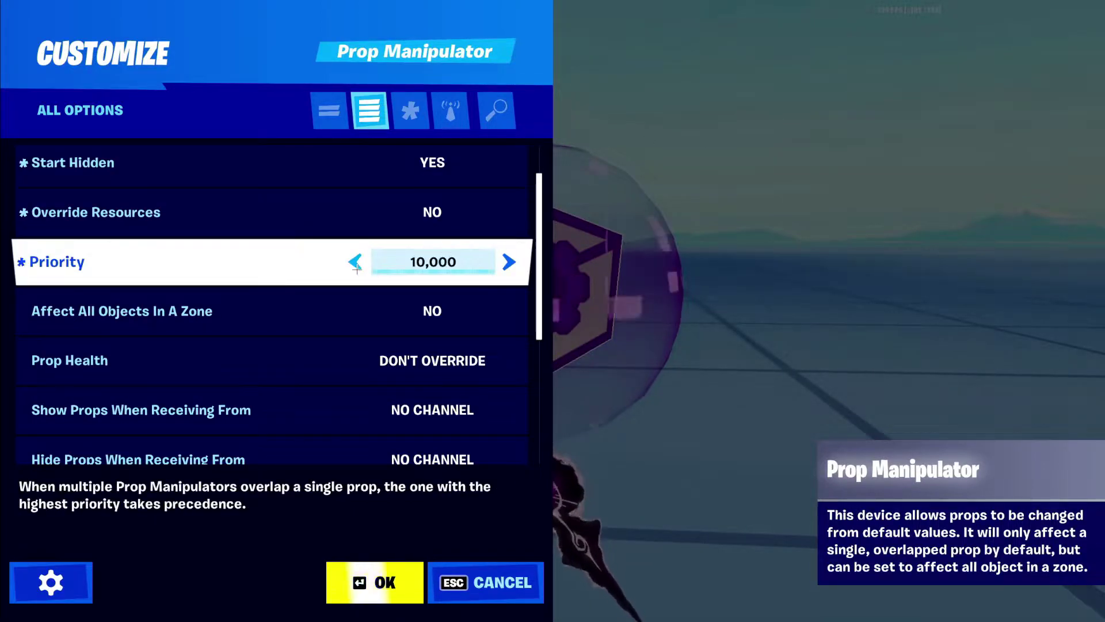
left_click(509, 262)
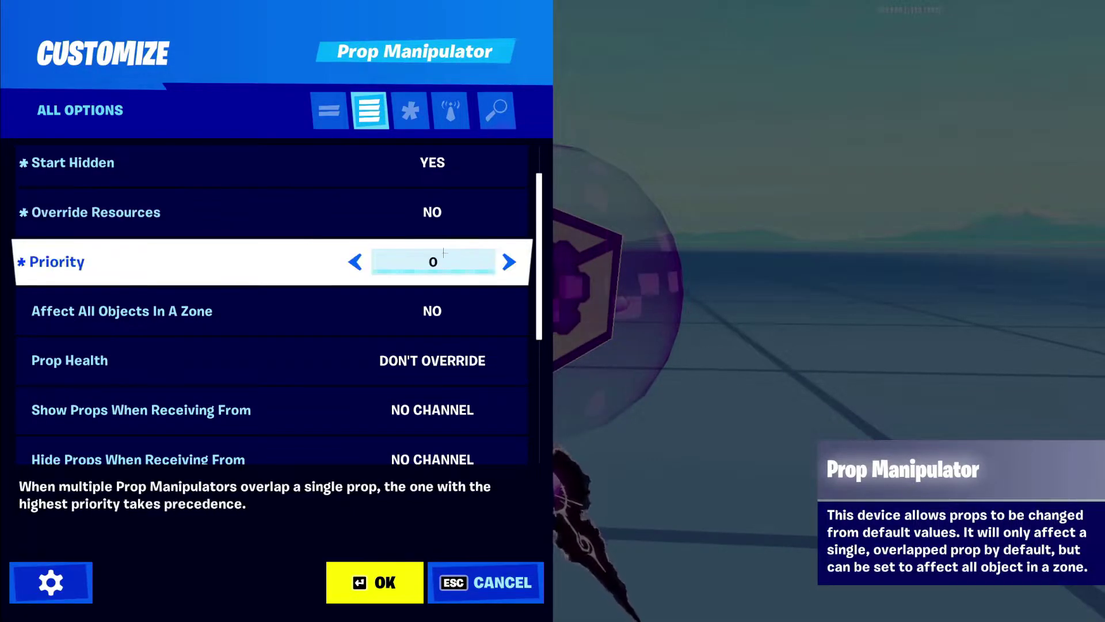
scroll(190, 189, "down", 1)
scroll(254, 197, "up", 1)
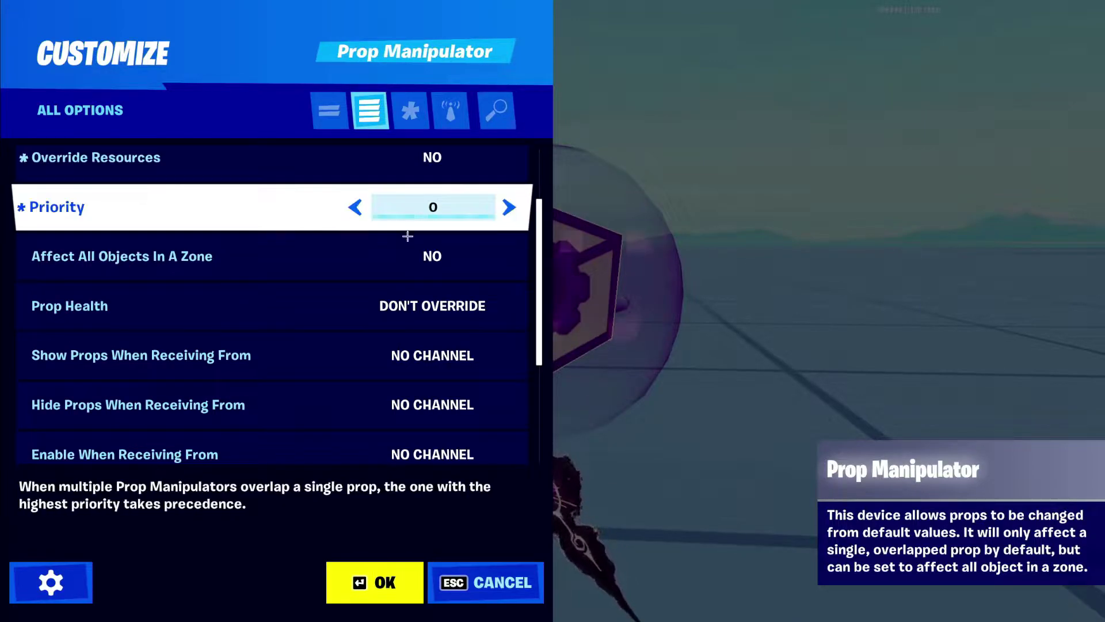
left_click(374, 582)
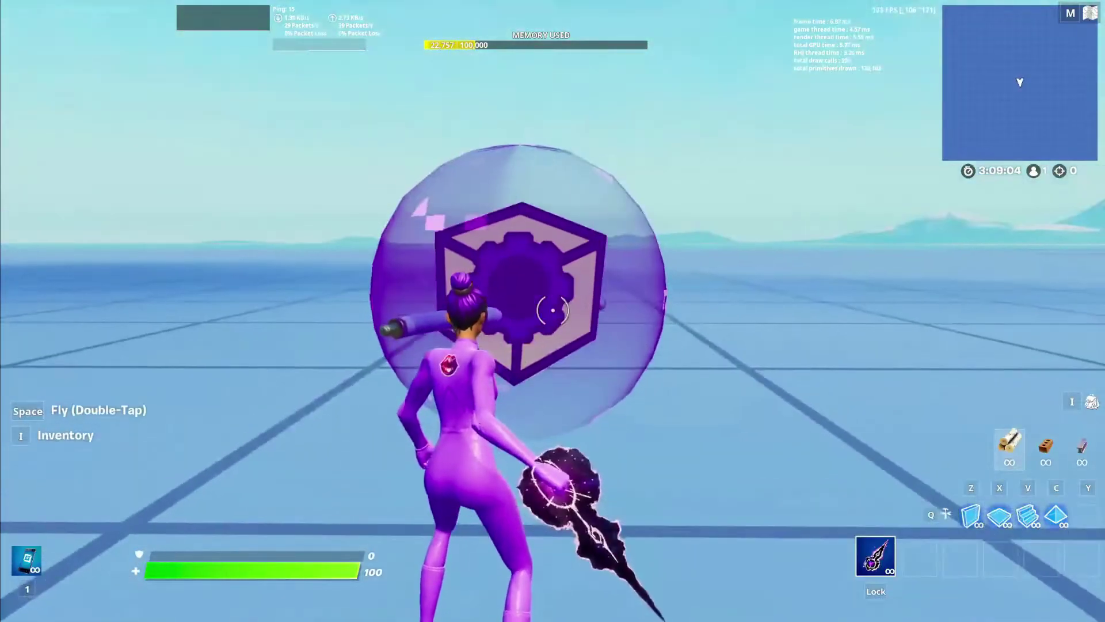
Duplicate the Prop Manipulator and place the copy beside the original so both spheres overlap the pipe
left_click(553, 311)
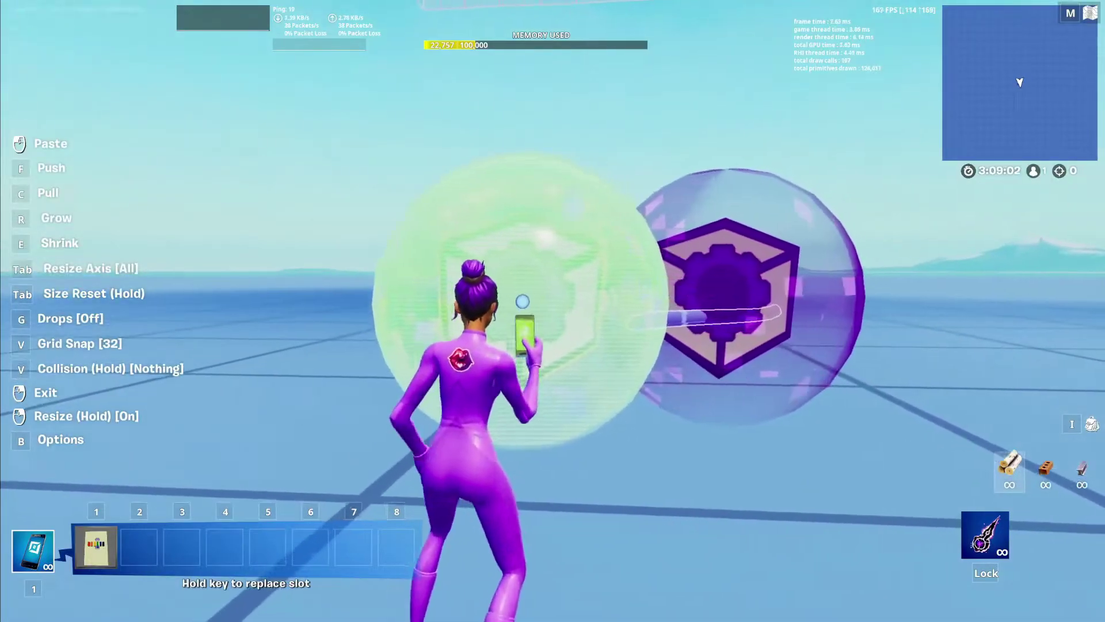
left_click(553, 310)
key("q")
key("q")
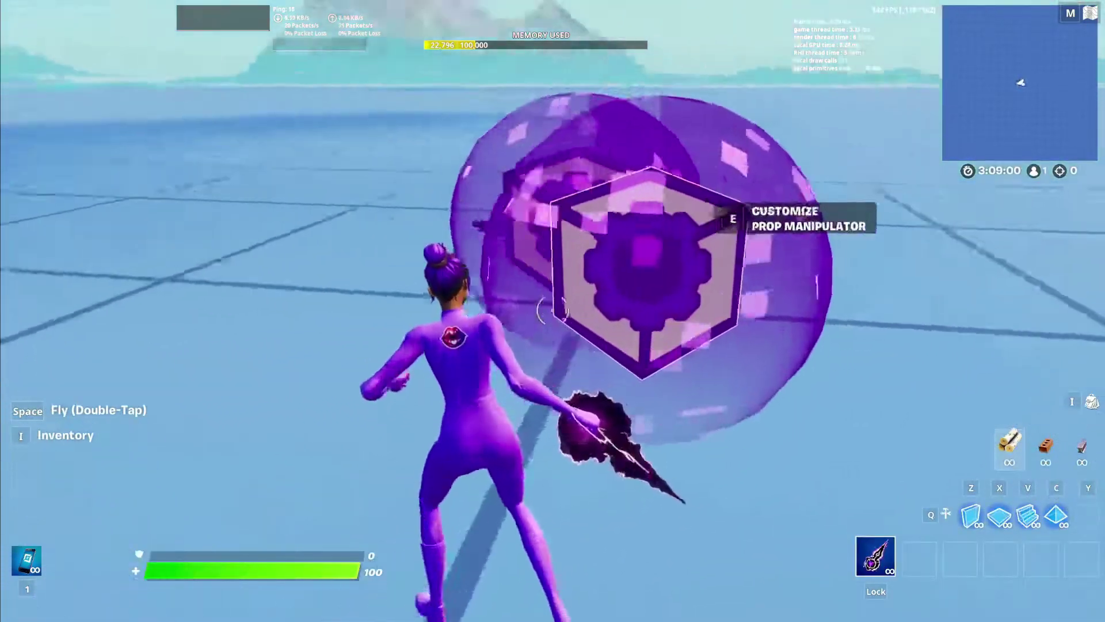
key("w")
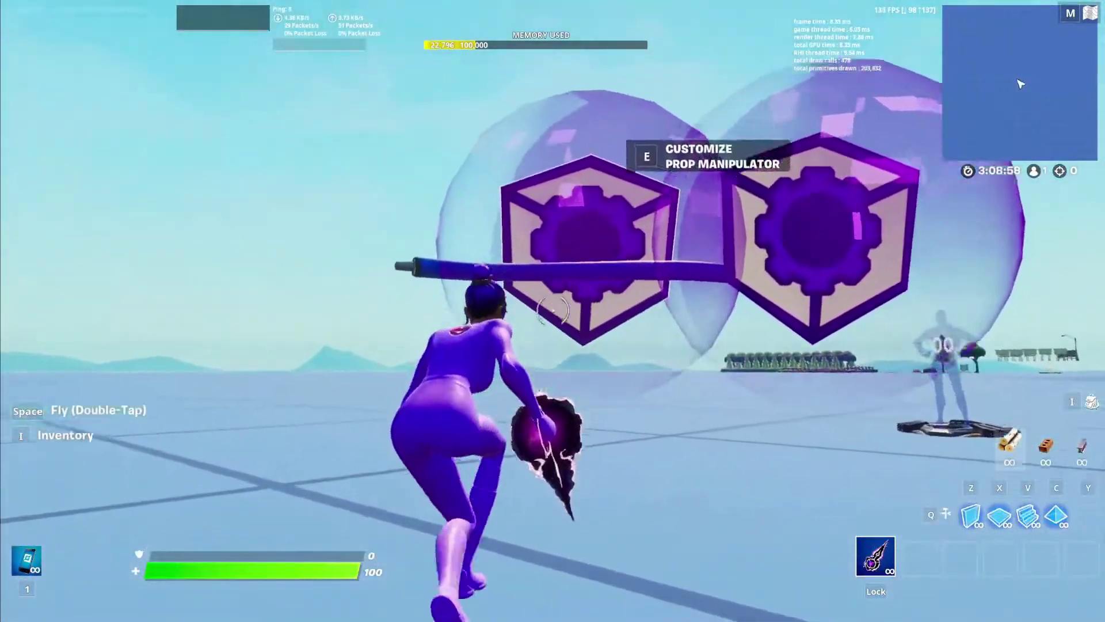
key("w")
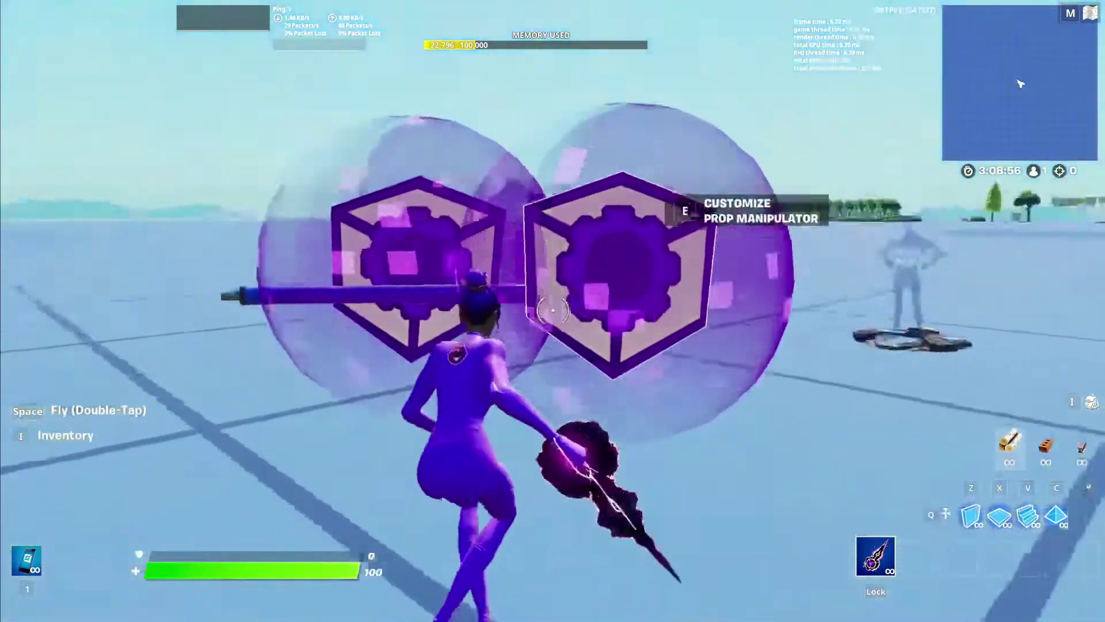
Set the Priority to 1 on the Prop Manipulator whose sphere contains most of the pipe
key("1")
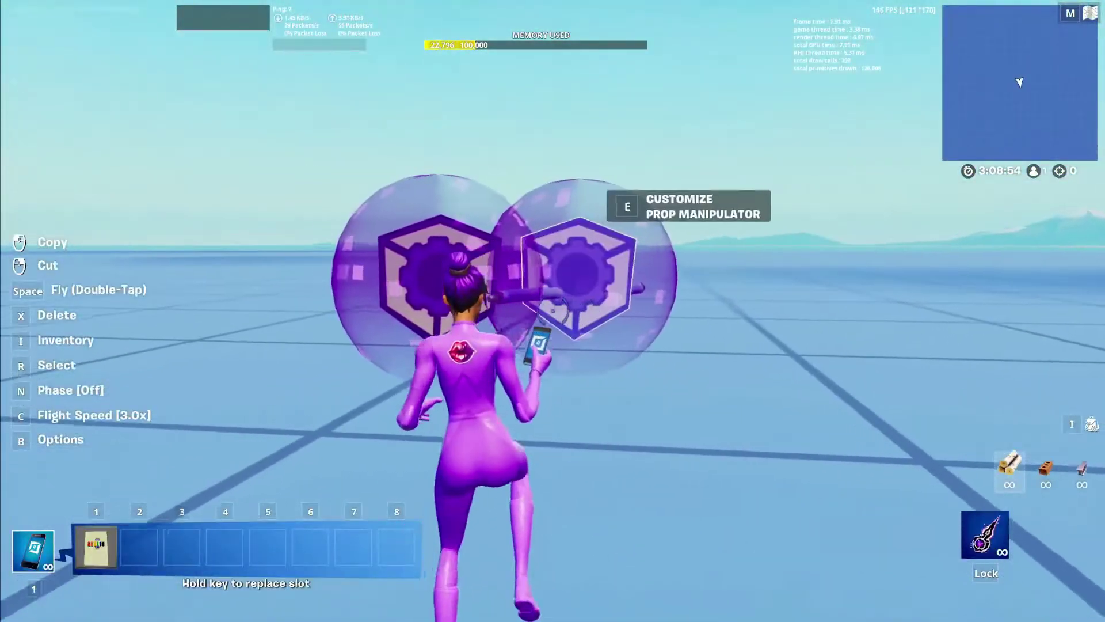
key("d")
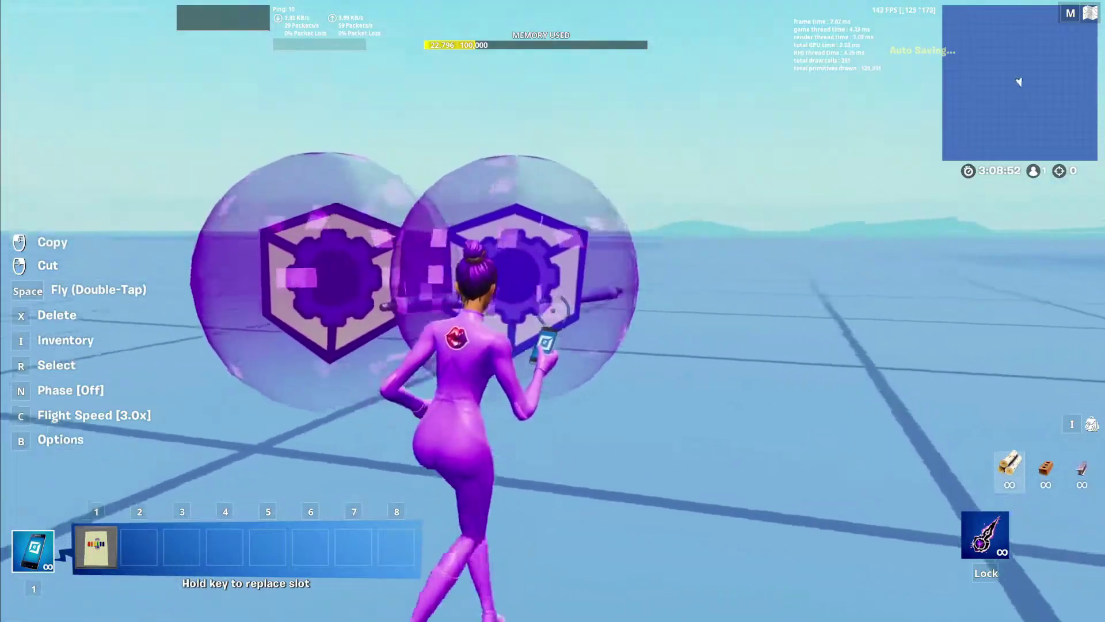
key("q")
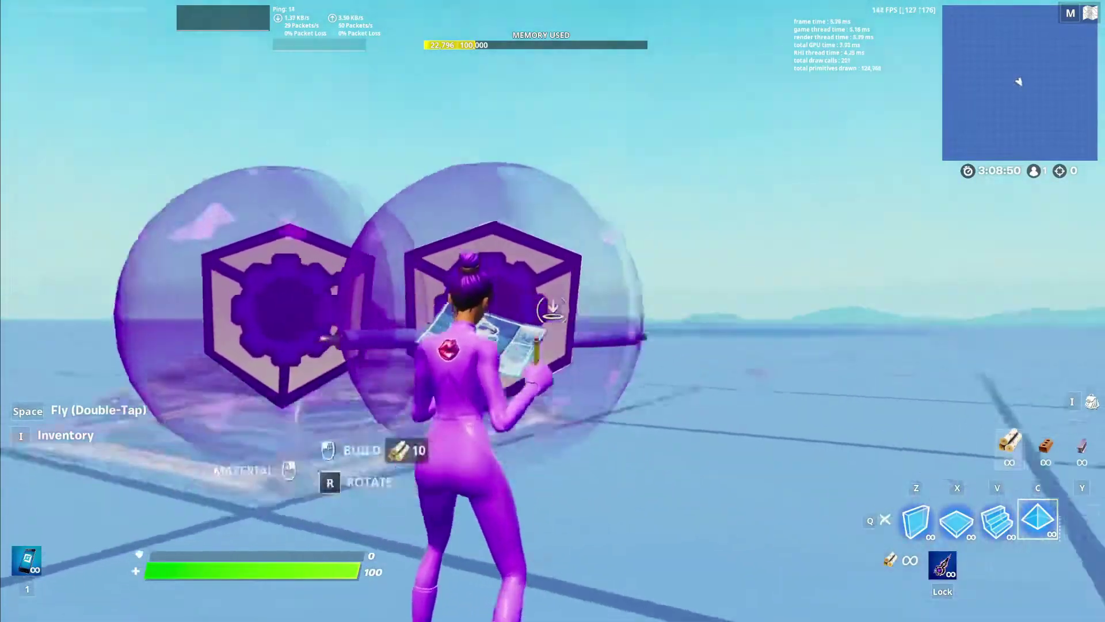
key("q")
key("e")
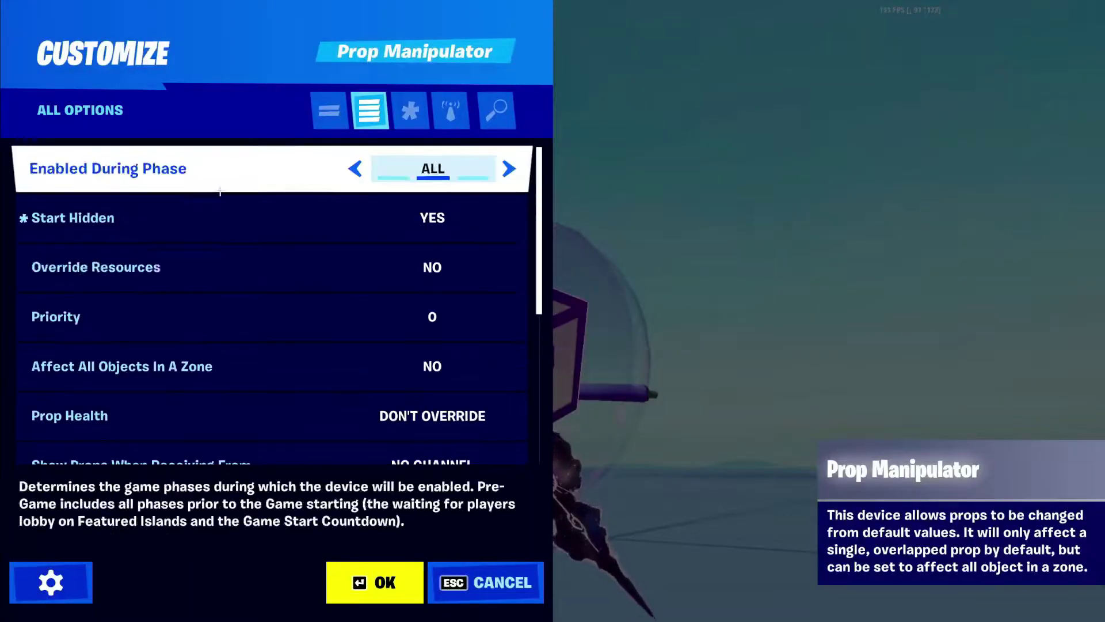
scroll(151, 263, "down", 1)
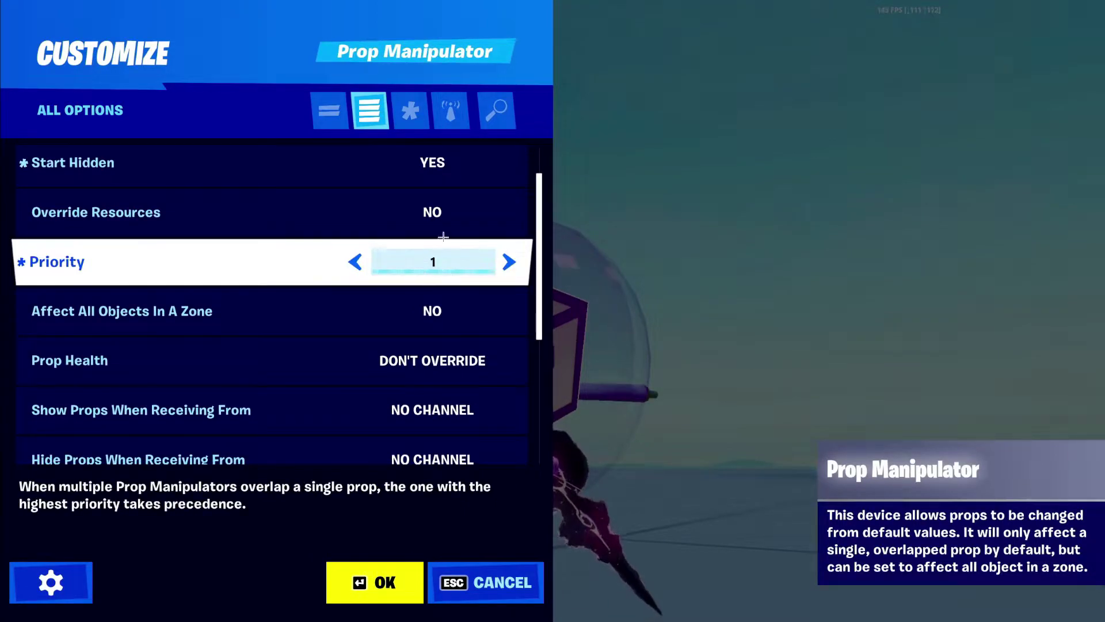
left_click(367, 579)
Set the Priority to 2 on the other Prop Manipulator, which overlaps only the end of the pipe
key("e")
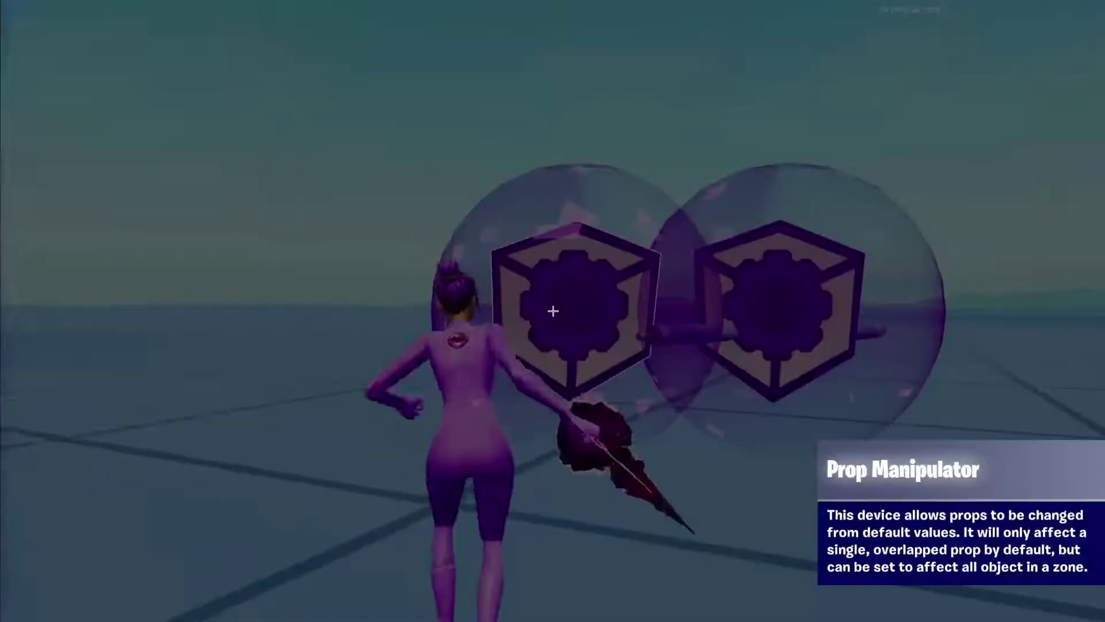
scroll(433, 294, "down", 1)
left_click(433, 283)
type("2")
left_click(377, 581)
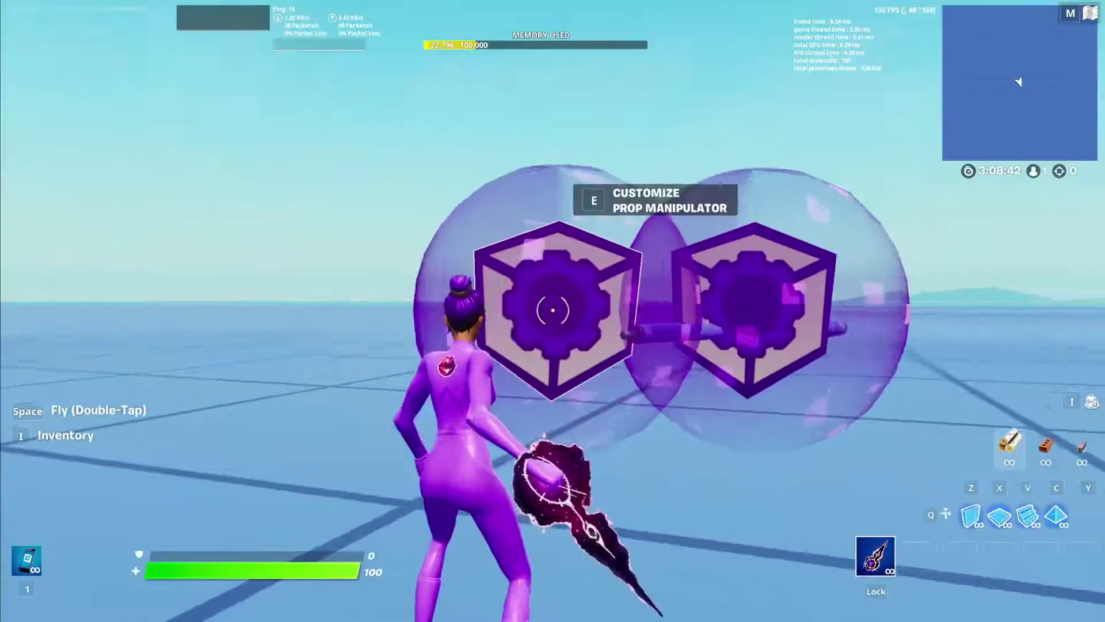
Delete the Prop Manipulator that overlaps only the pipe's end, and return the remaining device's Priority to 0
key("d")
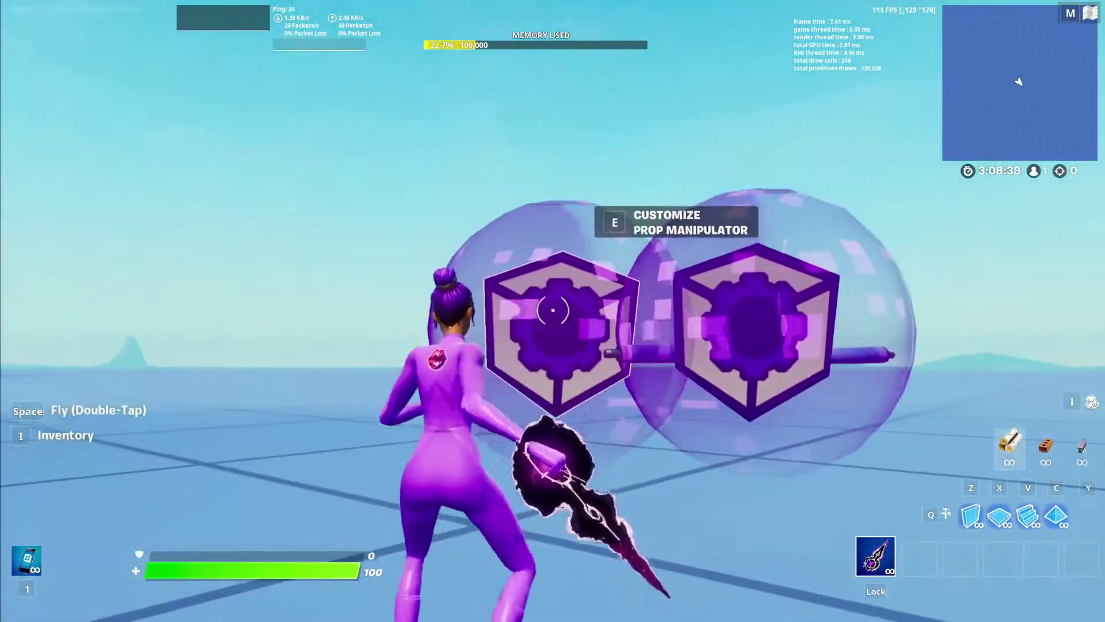
key("x")
key("Caps_Lock")
key("w")
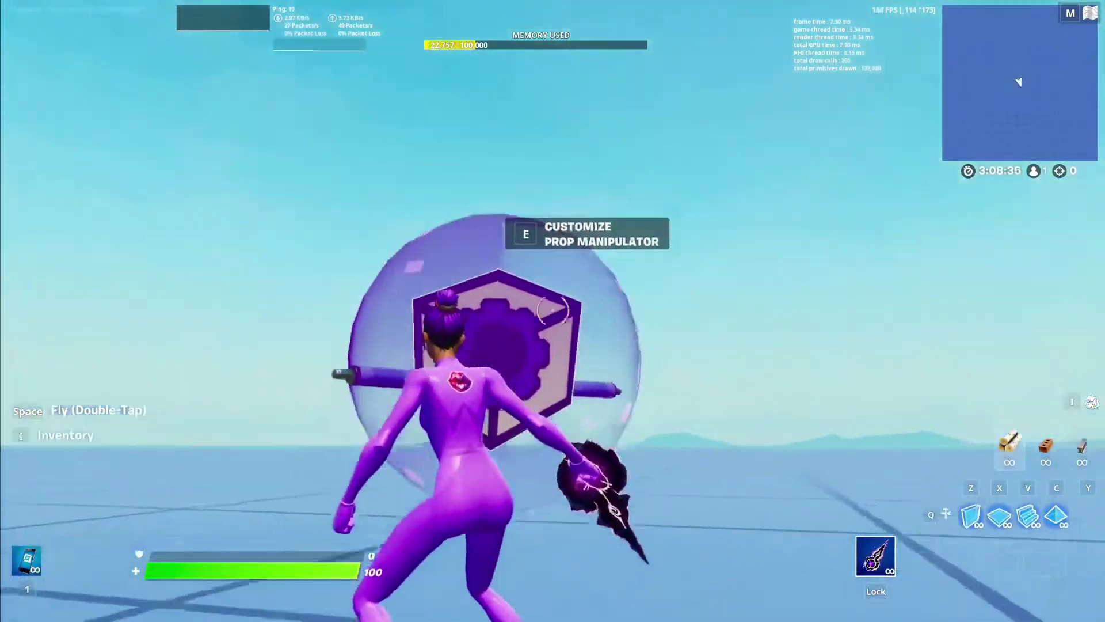
key("e")
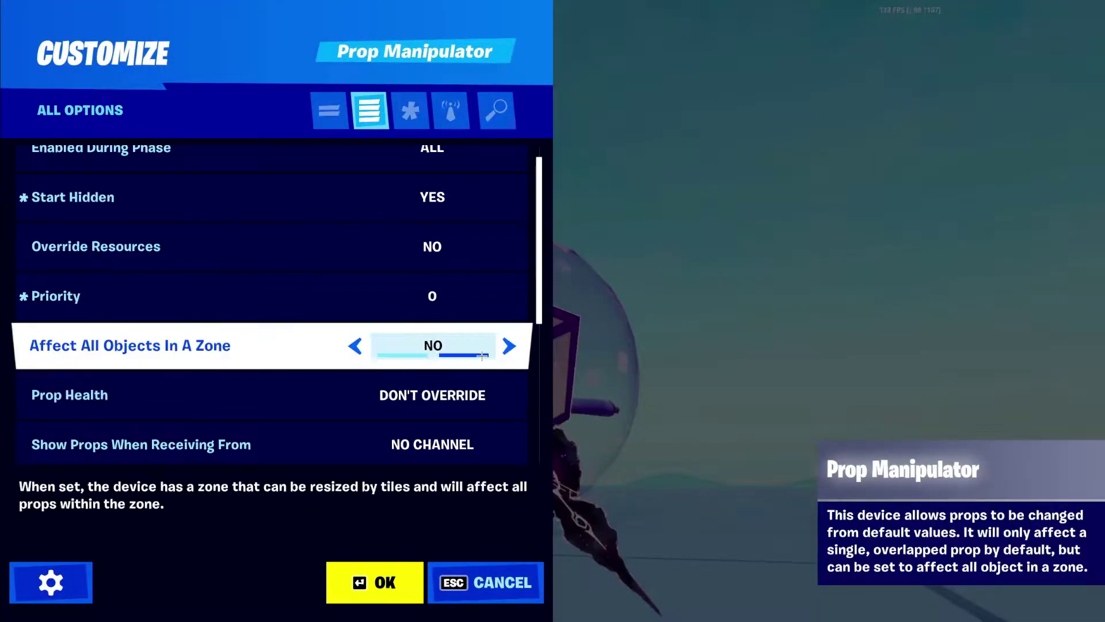
left_click(367, 580)
Examine the pipe inside the Prop Manipulator's sphere from several sides and preview a copy of the device over it
key("d")
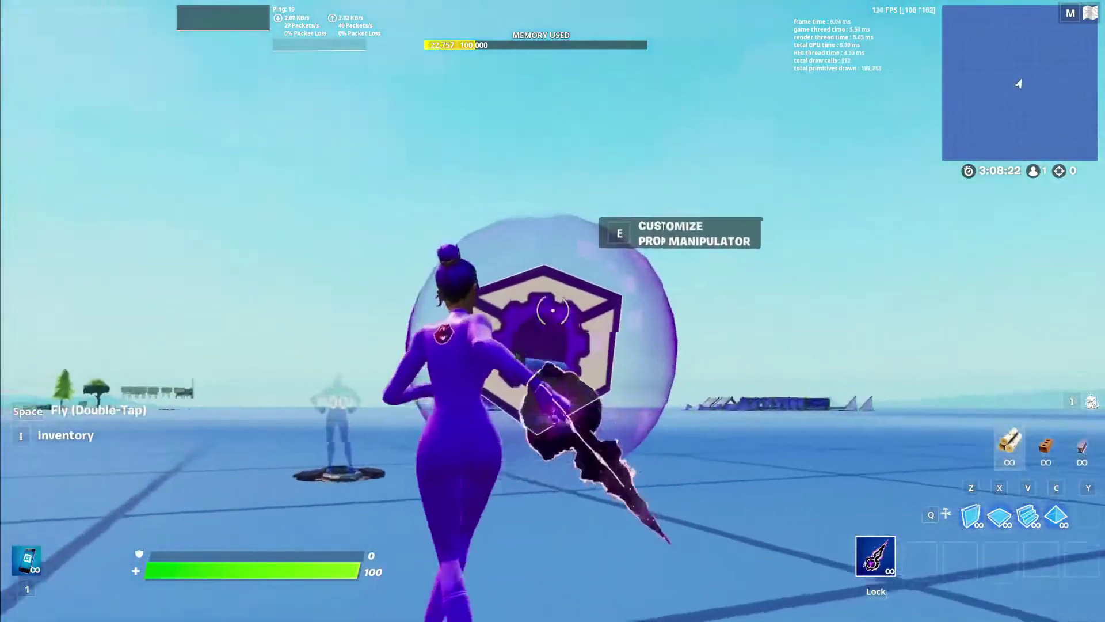
key("ctrl")
key("d")
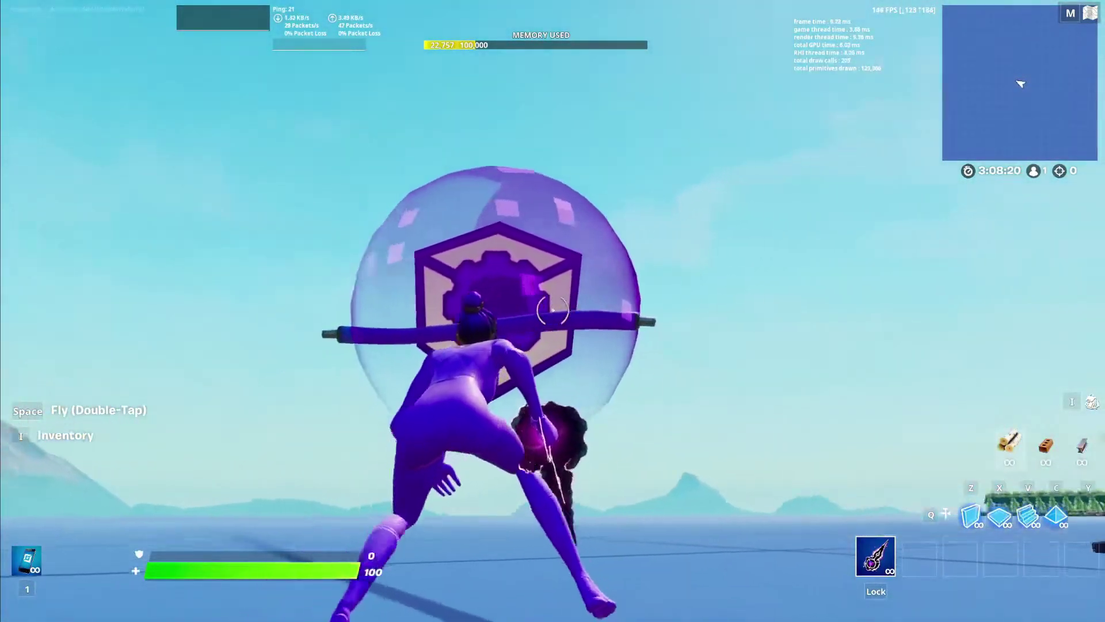
key("a")
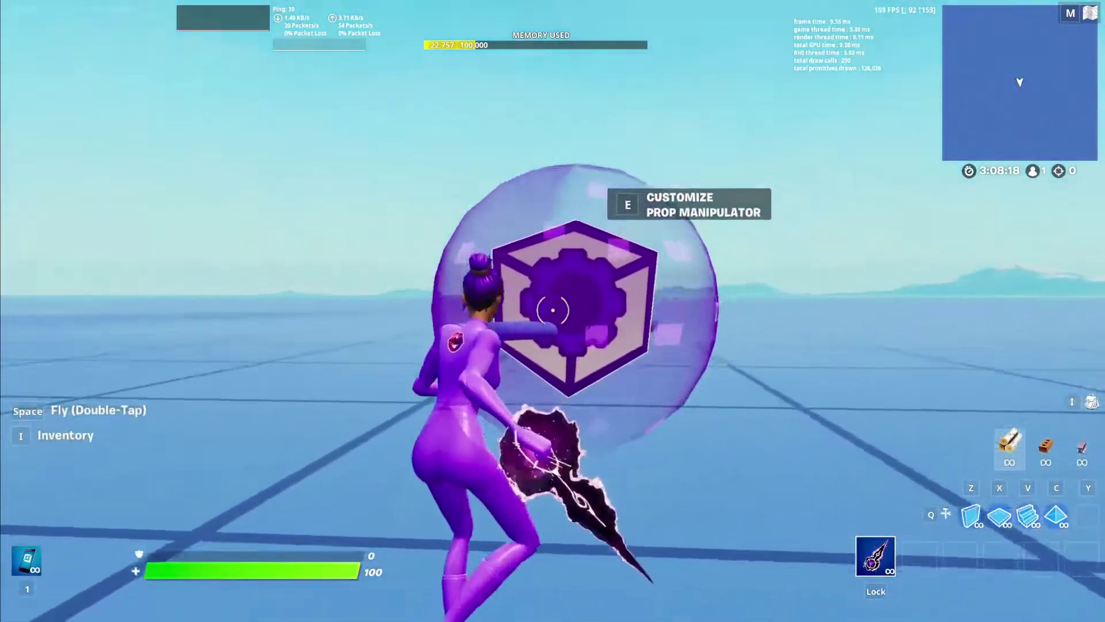
key("1")
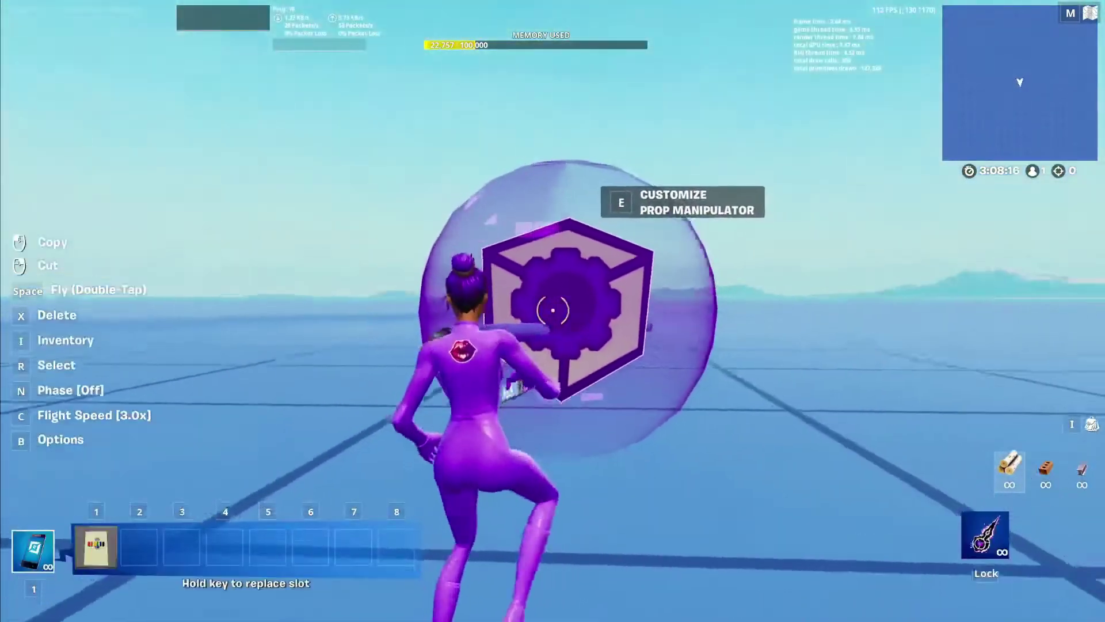
left_click(553, 311)
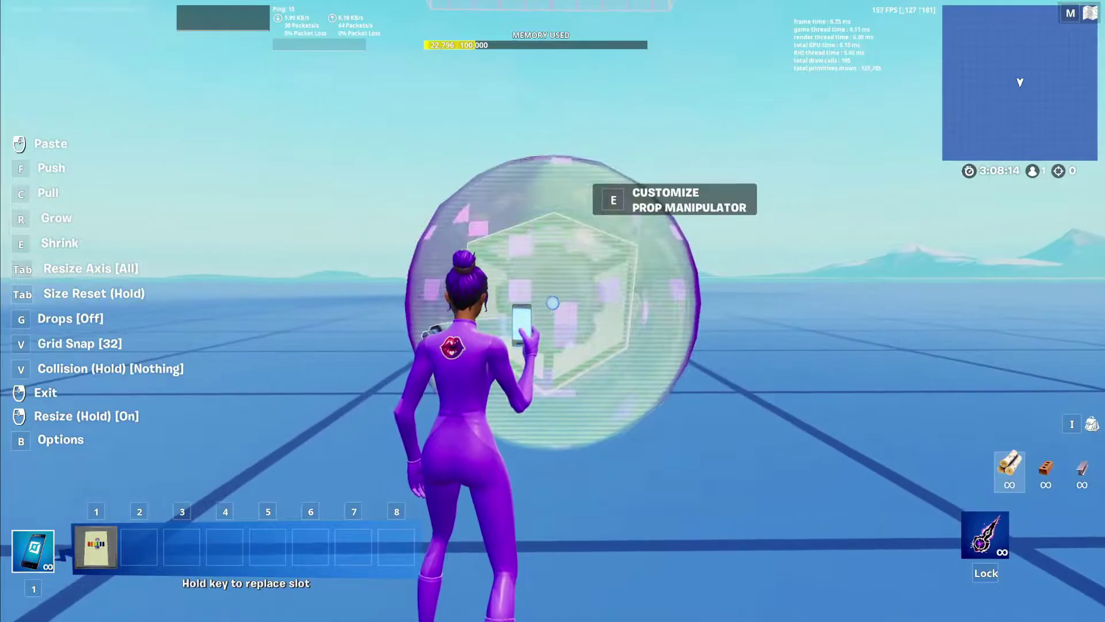
left_click(553, 311)
Try Affect All Objects In A Zone at Yes on the Prop Manipulator and return it to No
key("e")
scroll(313, 277, "down", 3)
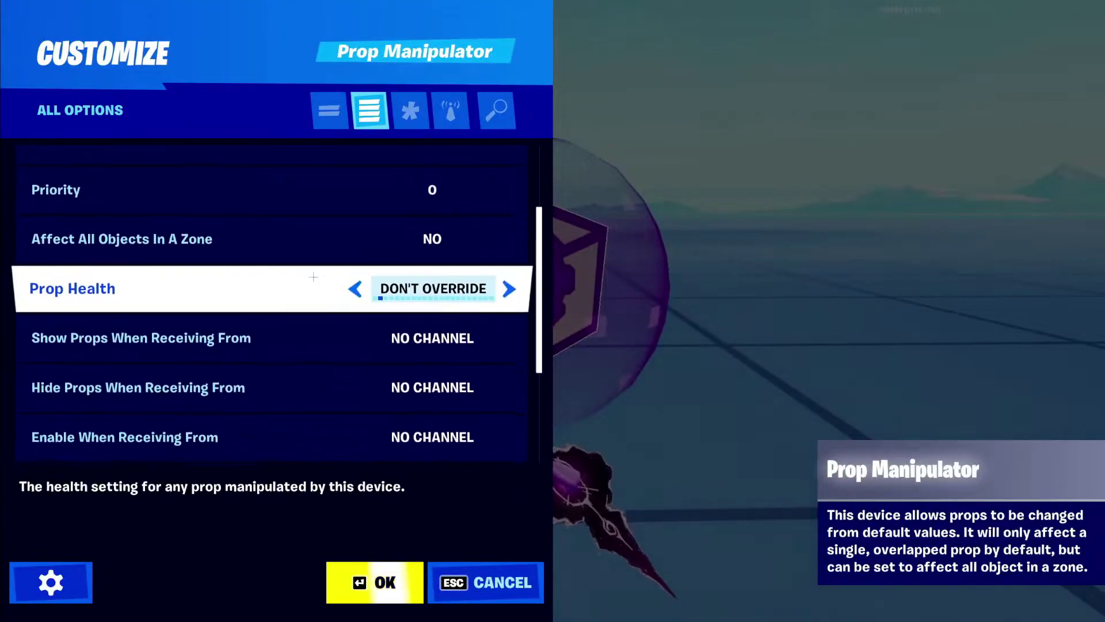
scroll(207, 205, "up", 1)
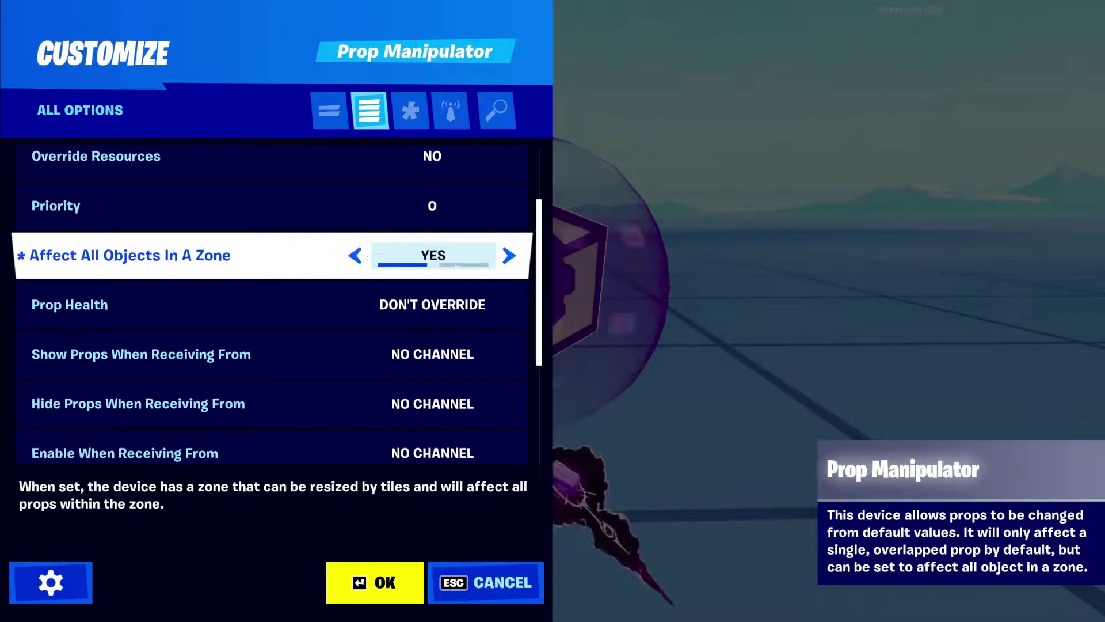
scroll(375, 276, "down", 2)
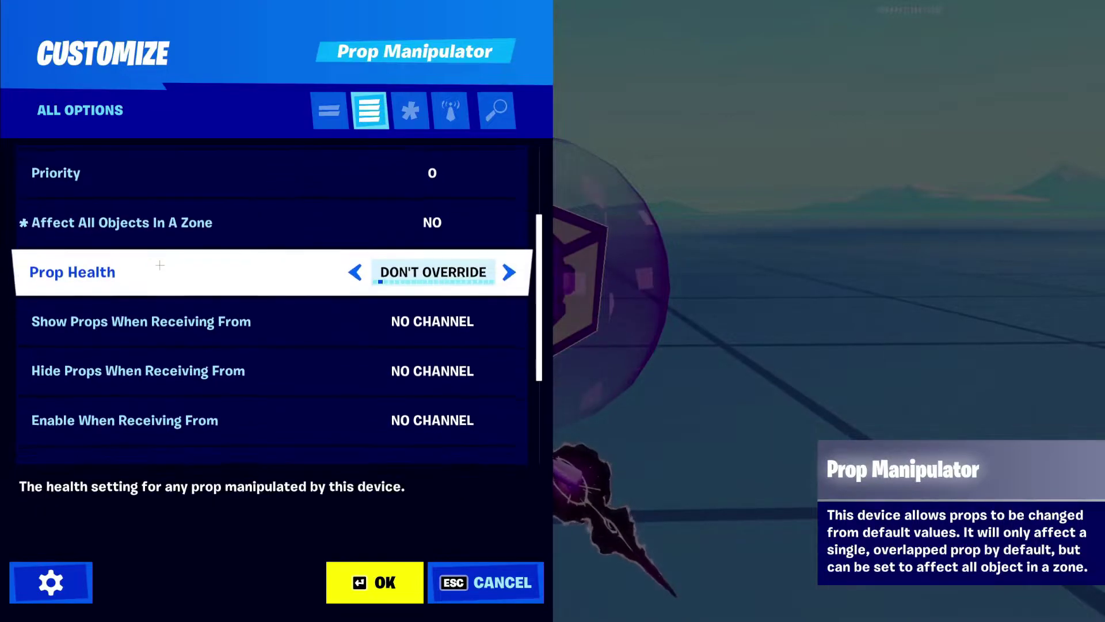
Try Prop Health values of 50, 300 and Invulnerable on the Prop Manipulator, then set it to 1,000
left_click(401, 192)
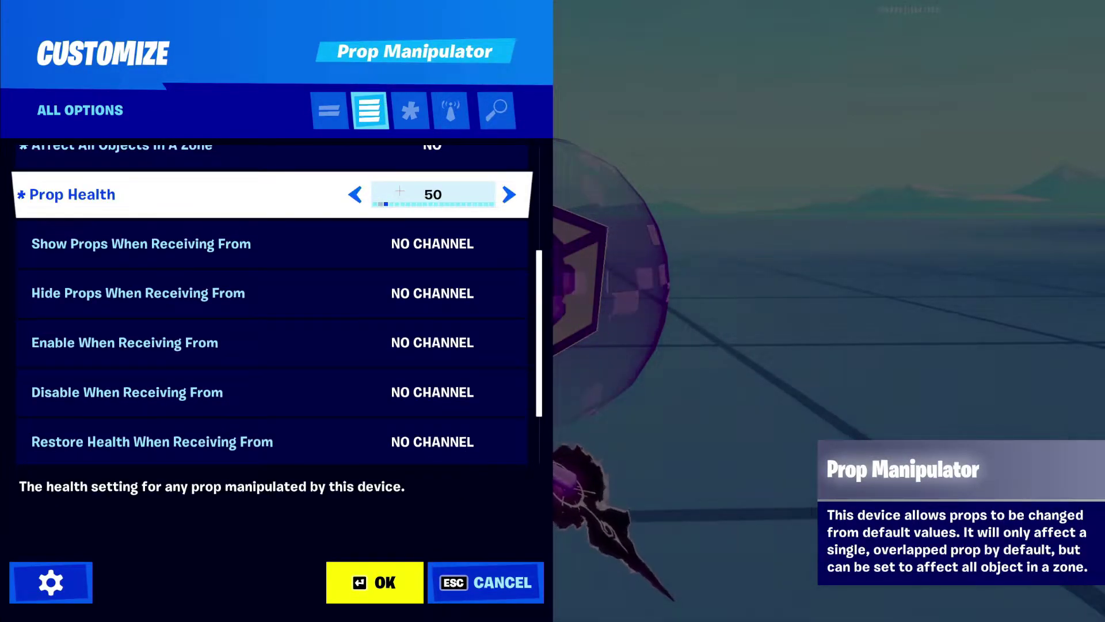
left_click_drag(400, 191, 381, 194)
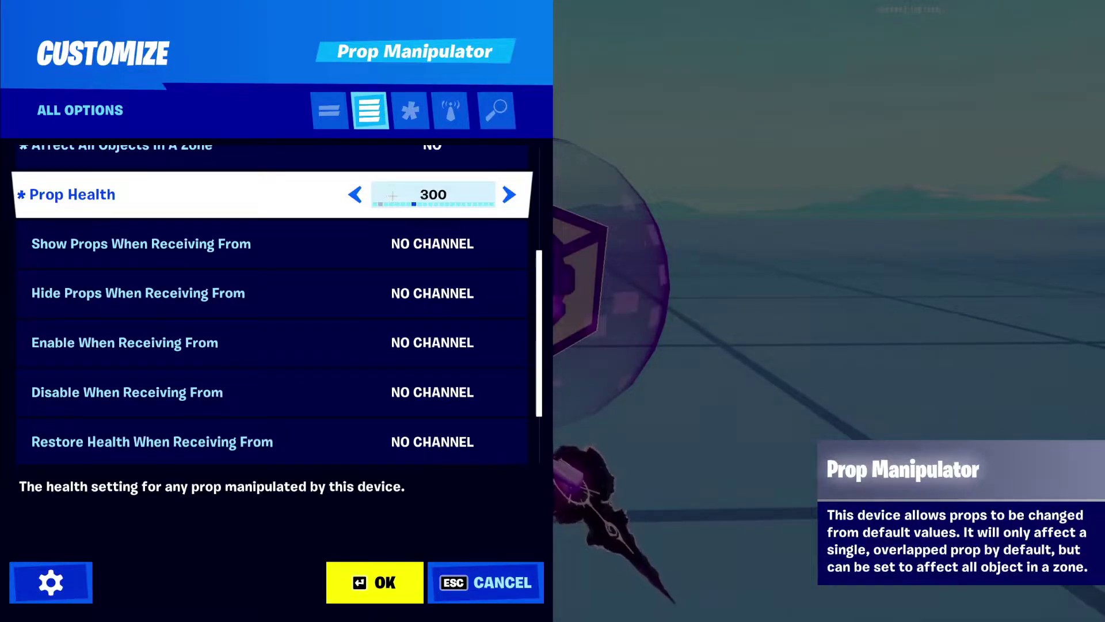
left_click_drag(394, 195, 358, 194)
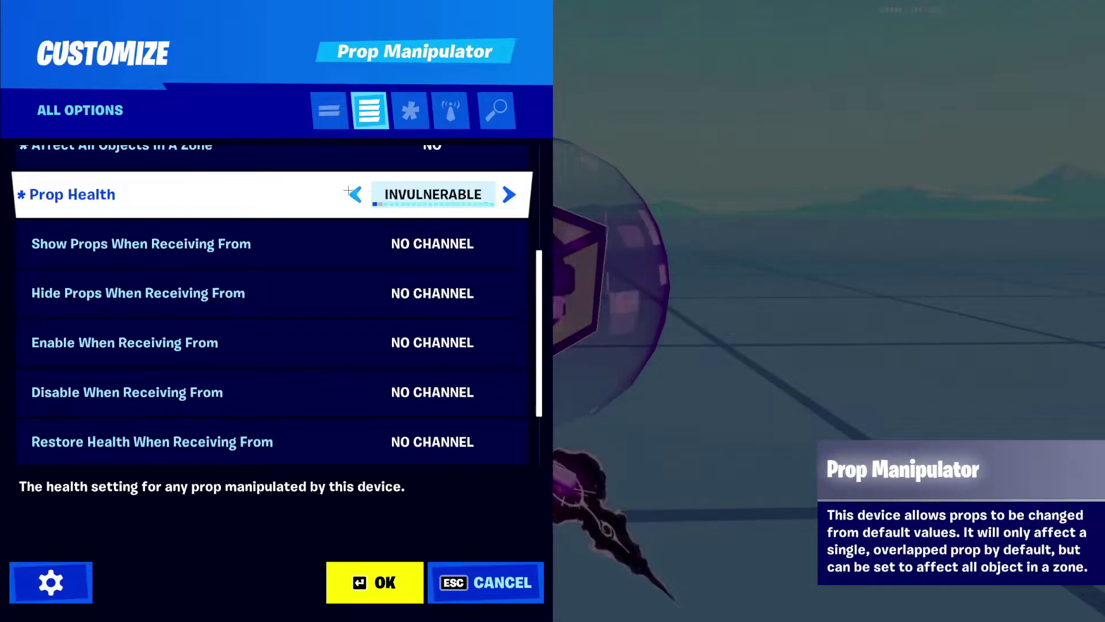
left_click(355, 194)
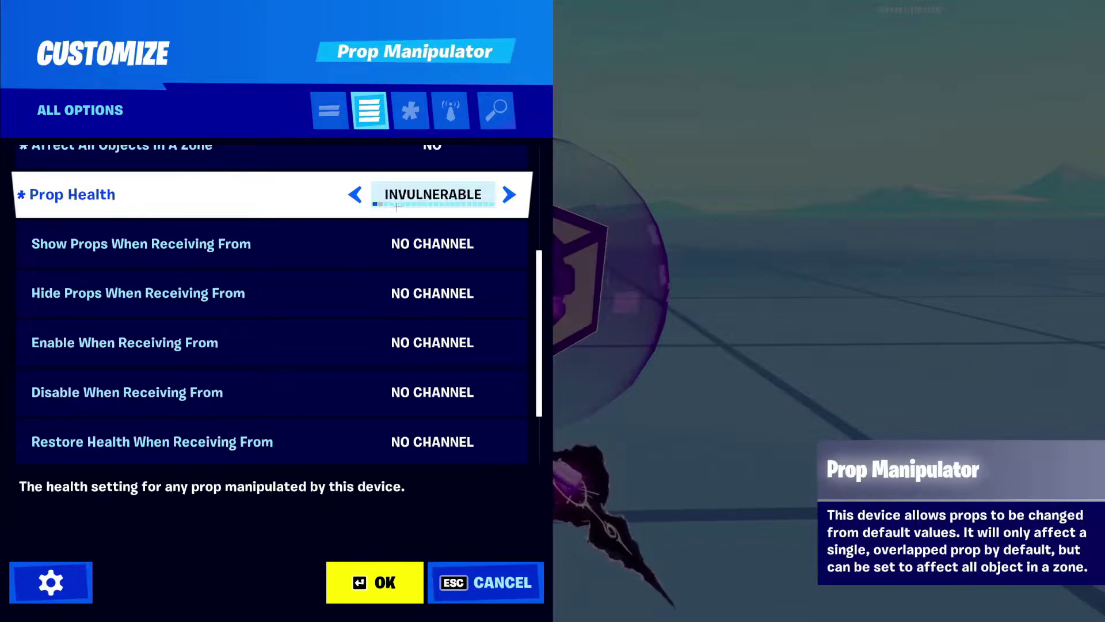
left_click(355, 195)
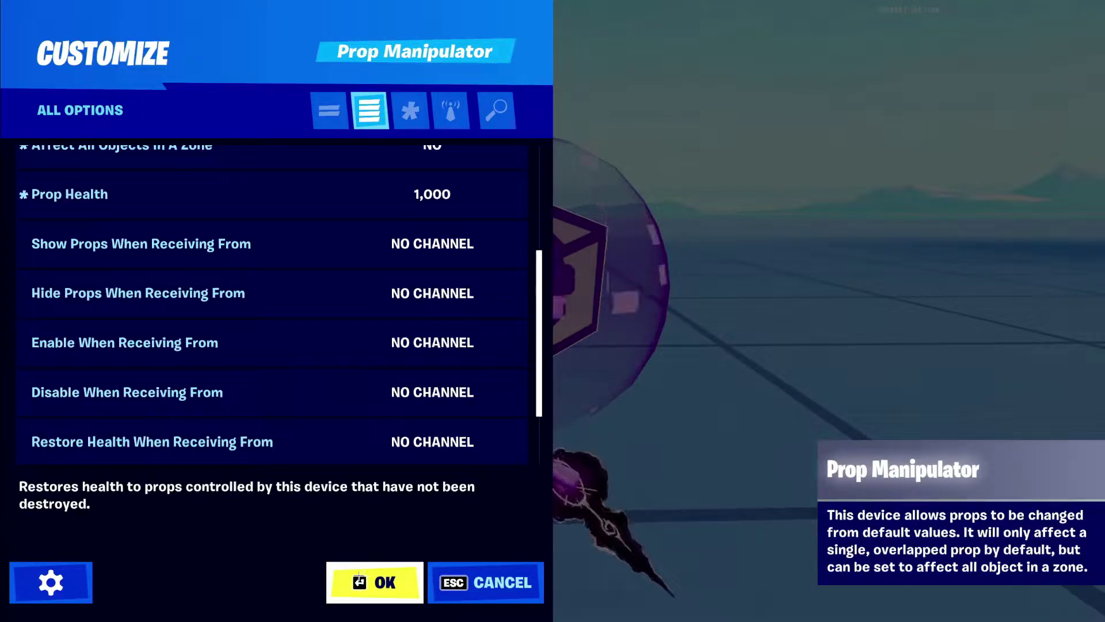
left_click(473, 192)
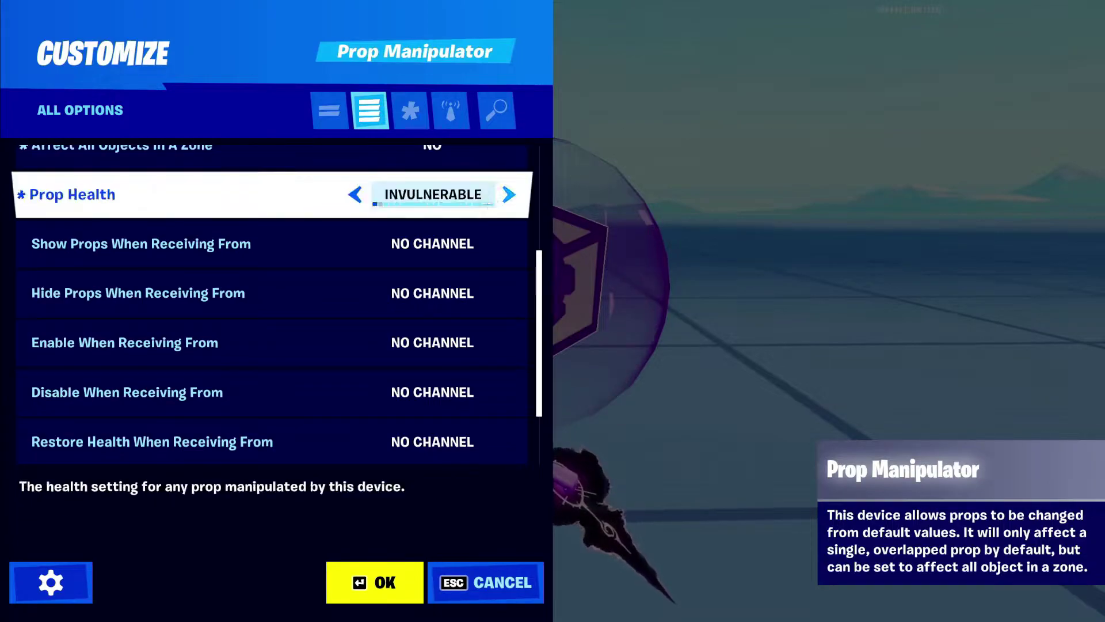
left_click(355, 194)
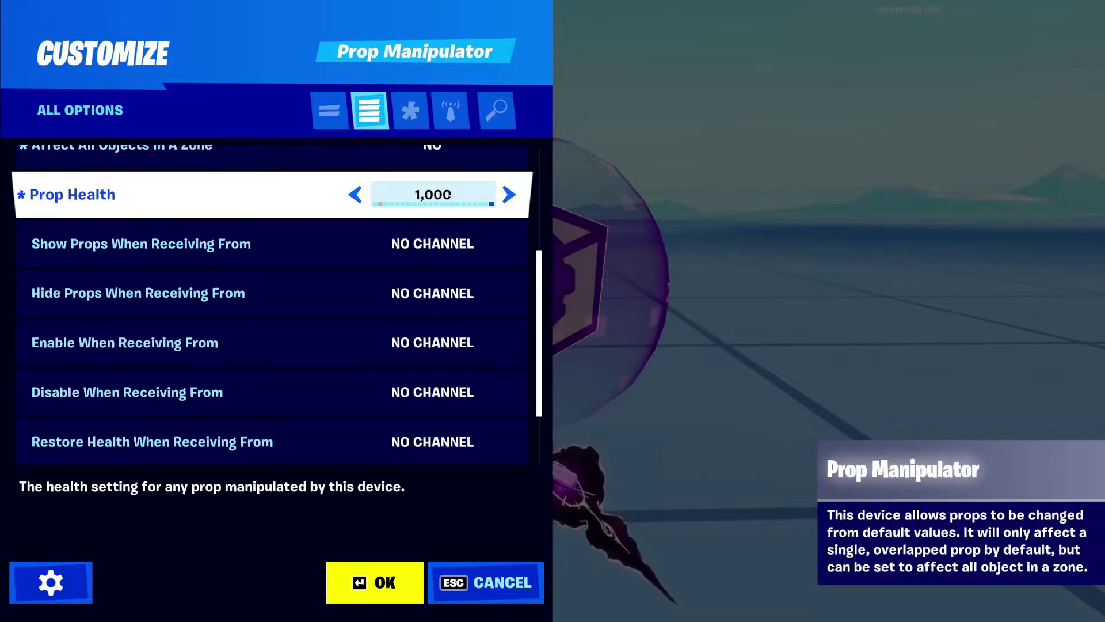
Set Show Props When Receiving From to Channel 1 and Hide Props When Receiving From to Channel 2, and apply the options
scroll(497, 173, "down", 1)
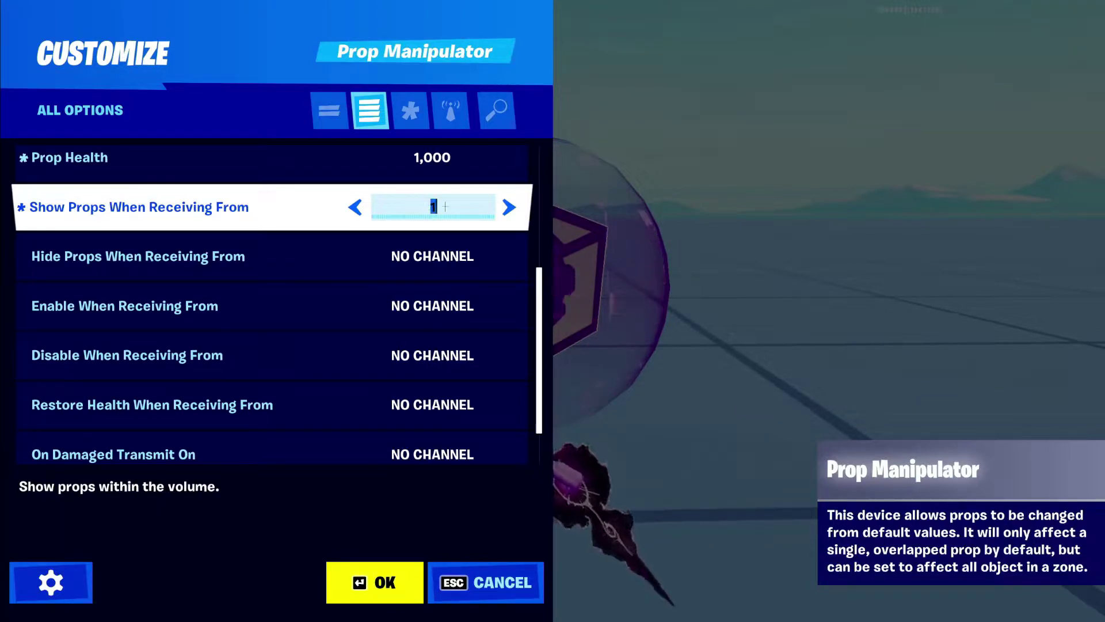
key("Tab")
type("2")
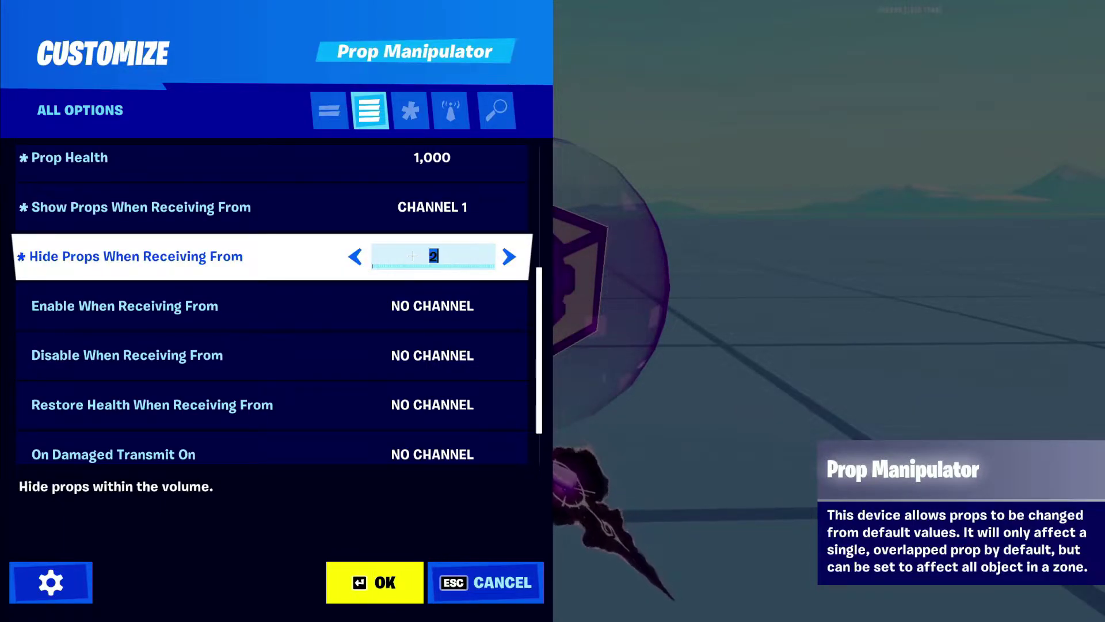
key("Return")
left_click(490, 216)
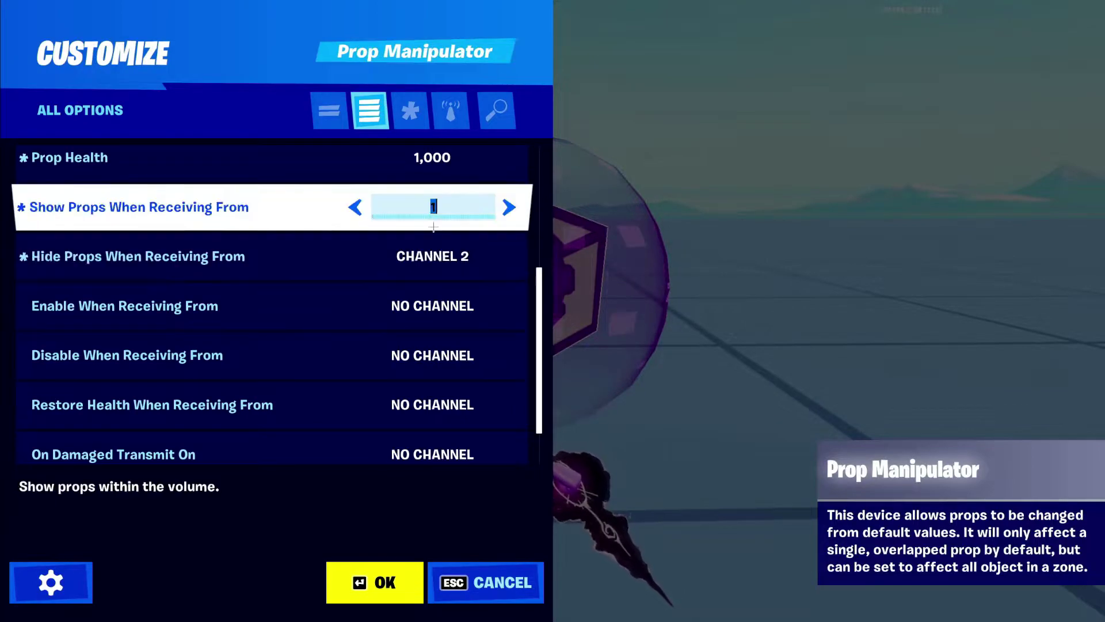
left_click(600, 224)
left_click(490, 216)
key("Return")
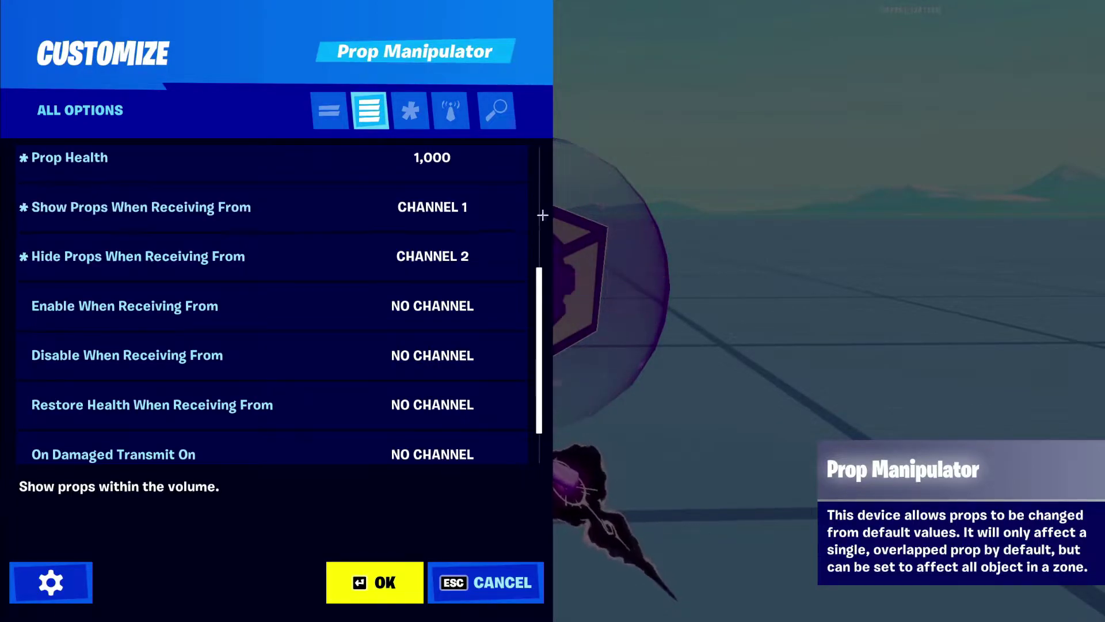
left_click(433, 256)
key("Return")
left_click(353, 585)
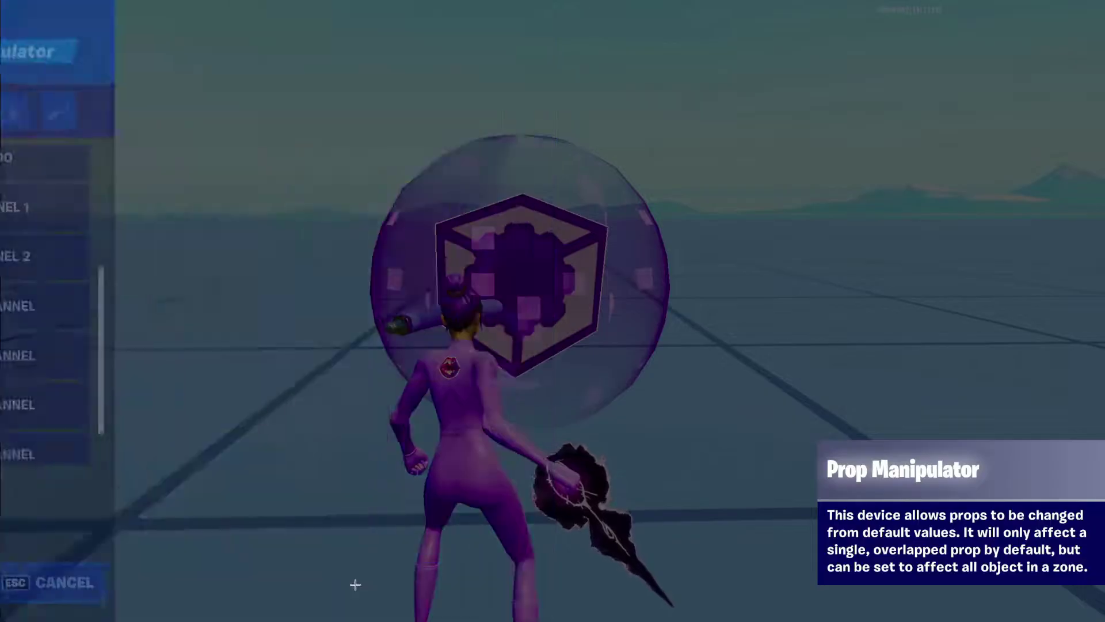
Get the button device from the device inventory, switch resizing off, rotate it and place one in front of the Prop Manipulator
key("i")
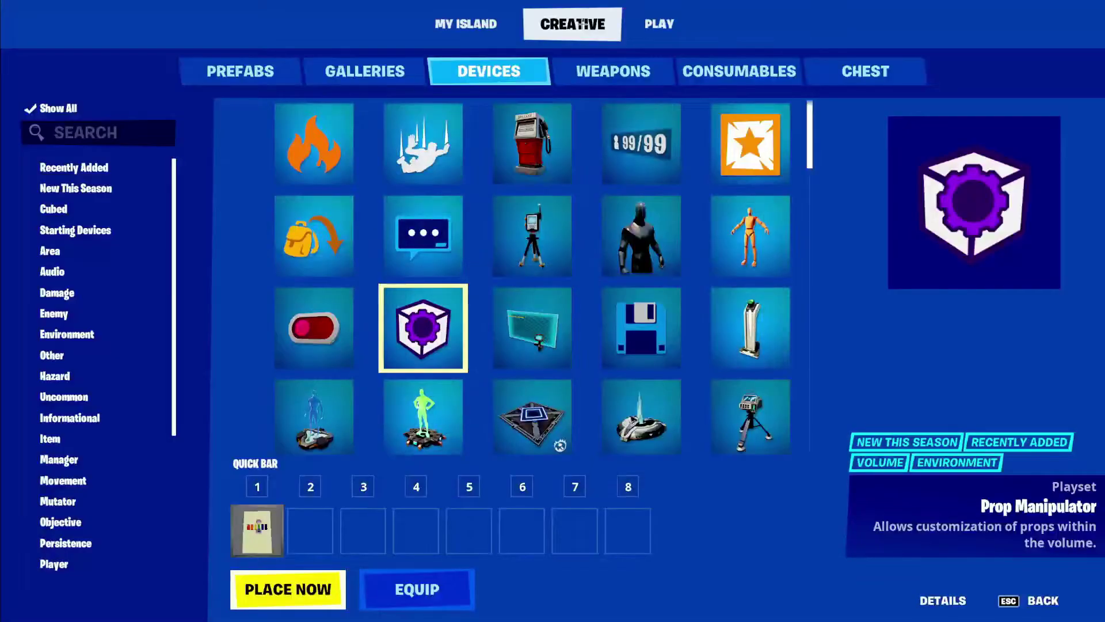
scroll(459, 285, "down", 4)
scroll(459, 285, "down", 5)
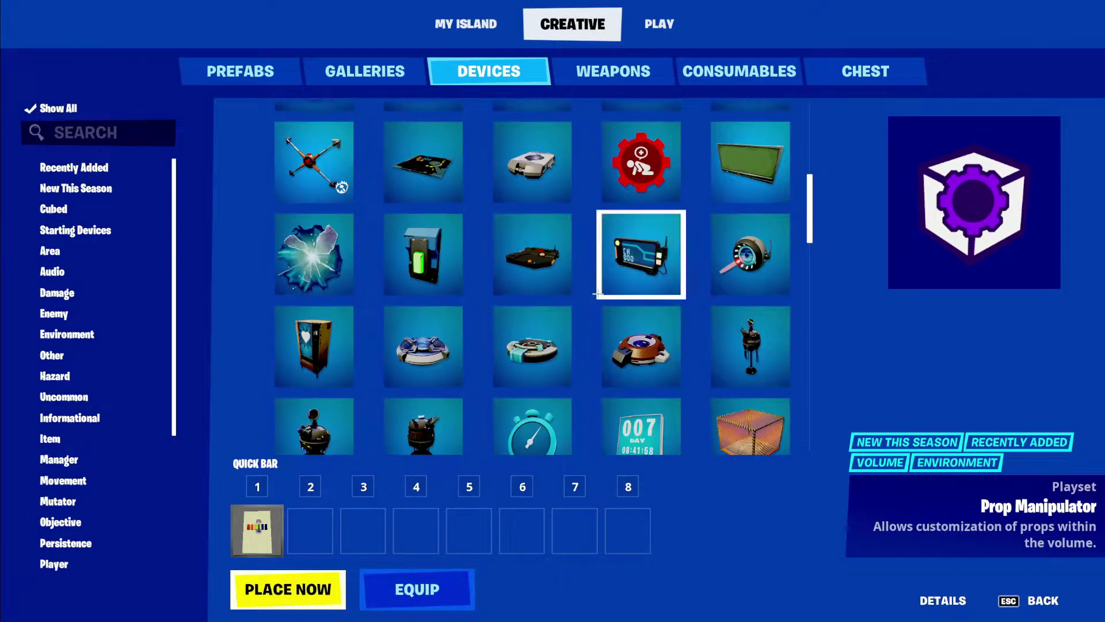
key("Escape")
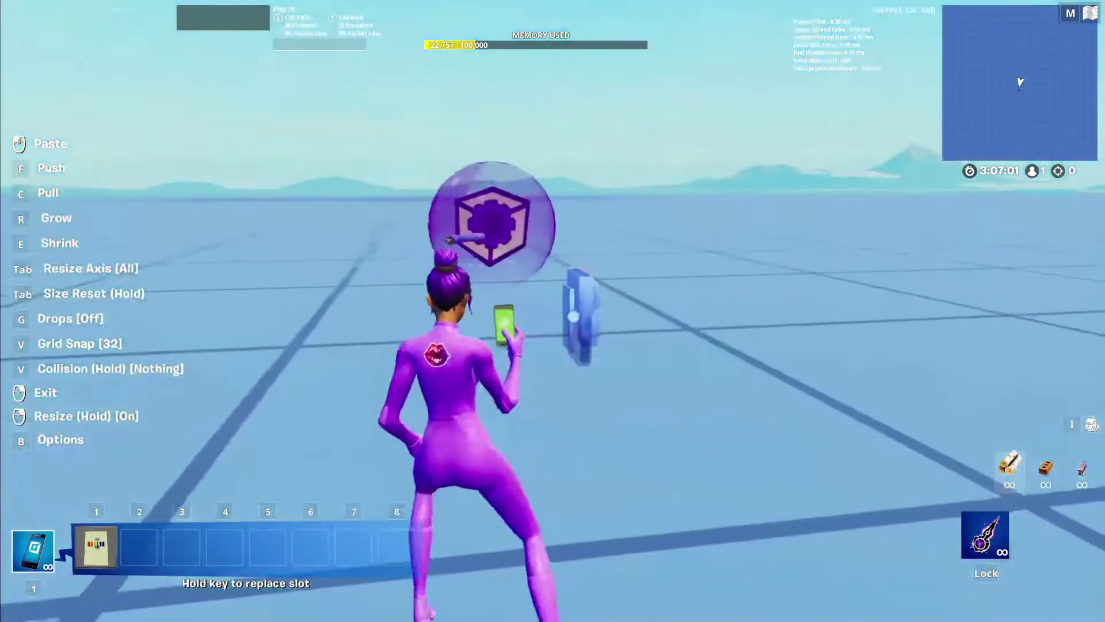
right_click(553, 311)
key("r")
key("r")
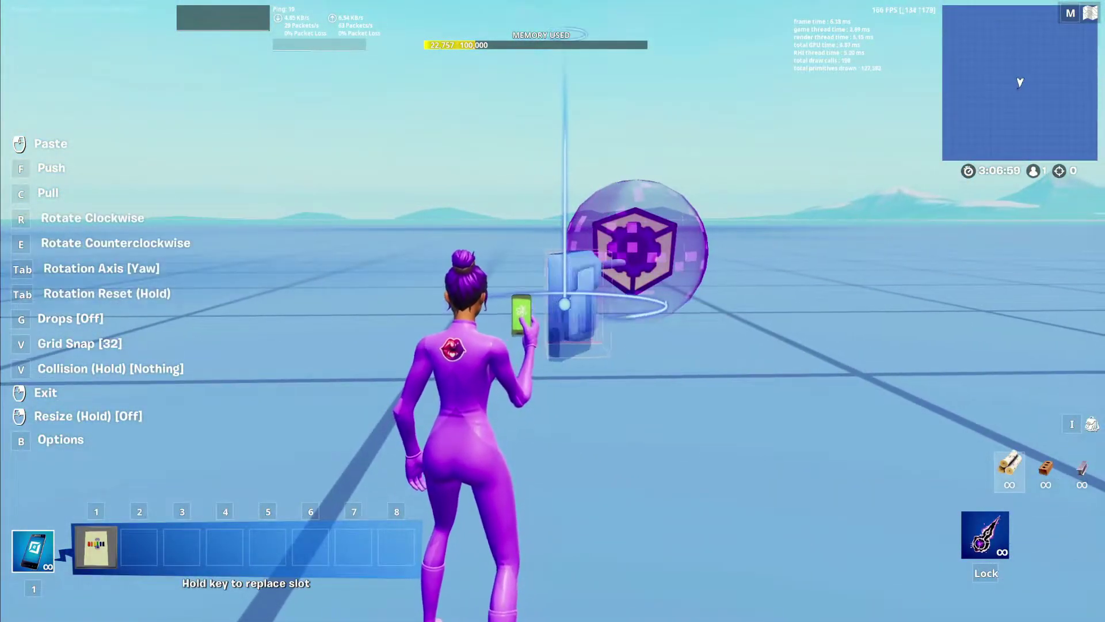
left_click(553, 311)
key("d")
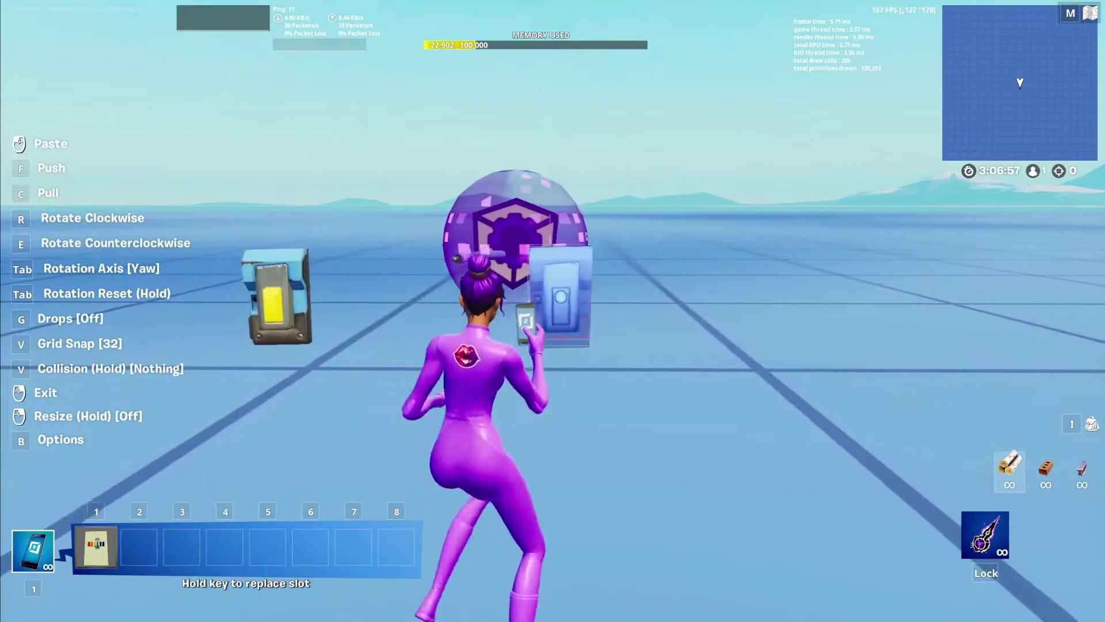
Place a second button in front of the Prop Manipulator and leave placement mode
left_click(553, 311)
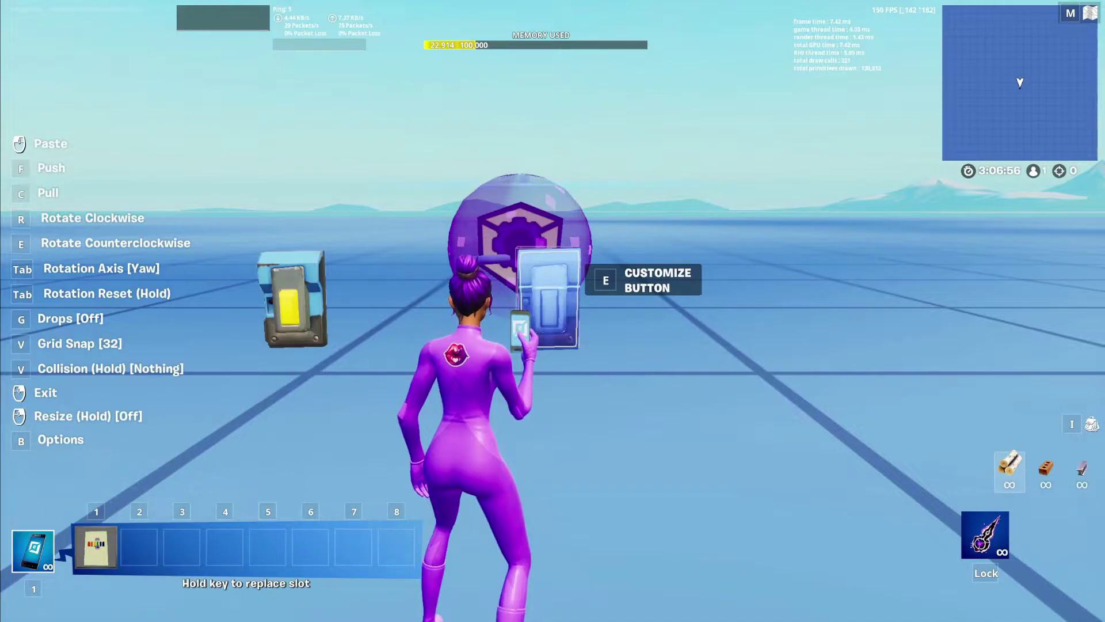
right_click(553, 310)
key("c")
key("q")
Set the Interaction Text of one button to Show and close its options
key("e")
scroll(386, 314, "down", 4)
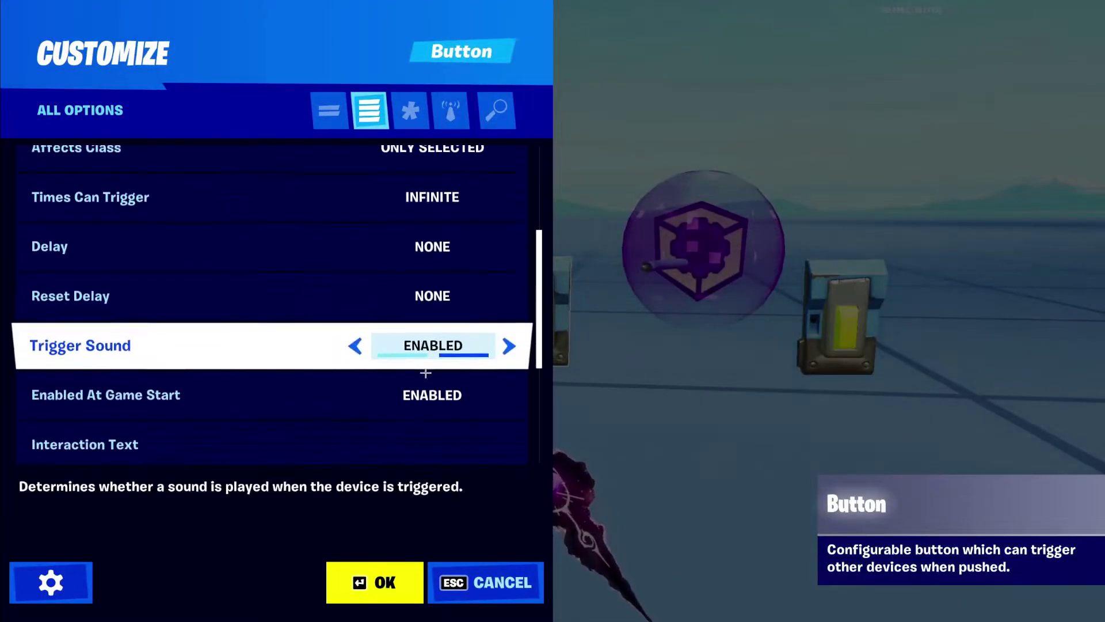
scroll(426, 373, "down", 2)
left_click(326, 345)
type("Show")
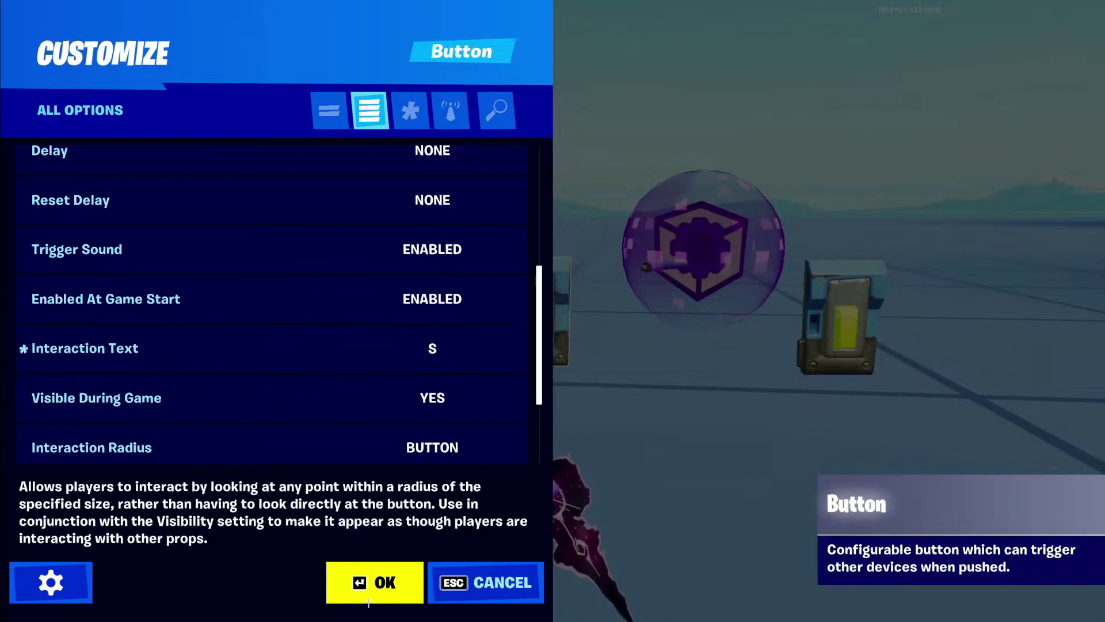
key("Escape")
Set the other button's Interaction Text to Hide and apply the options
key("e")
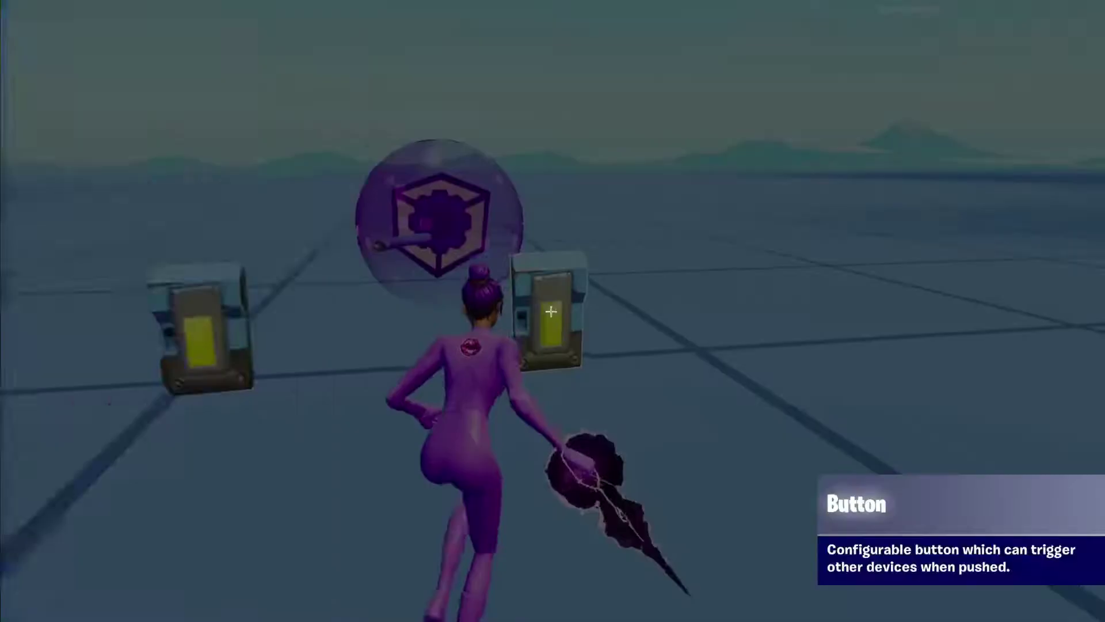
scroll(396, 333, "down", 5)
left_click(379, 360)
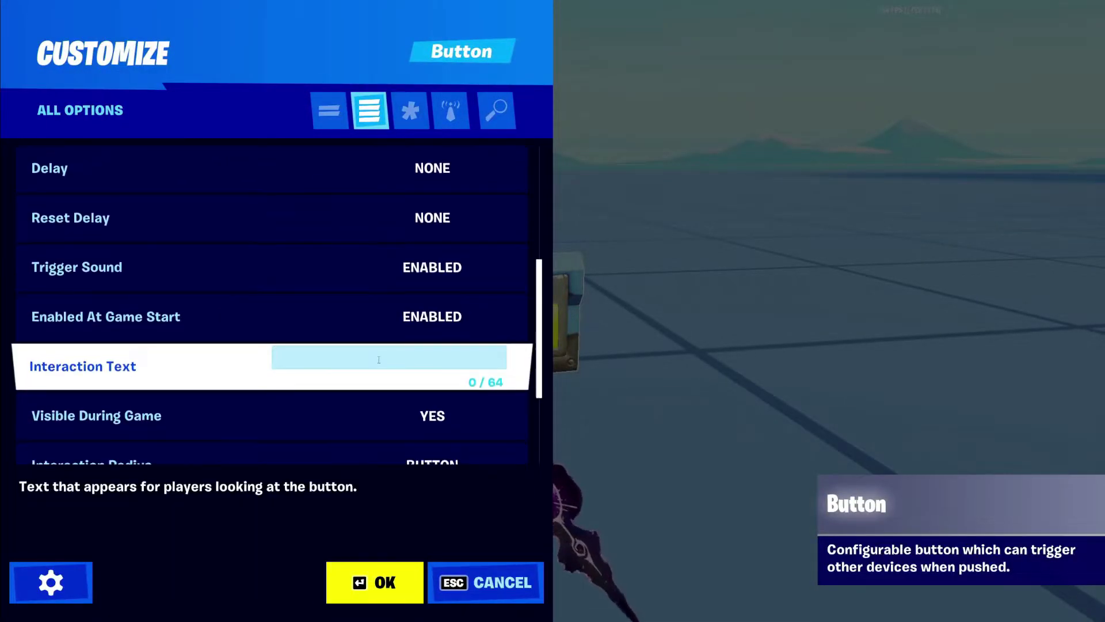
left_click(363, 579)
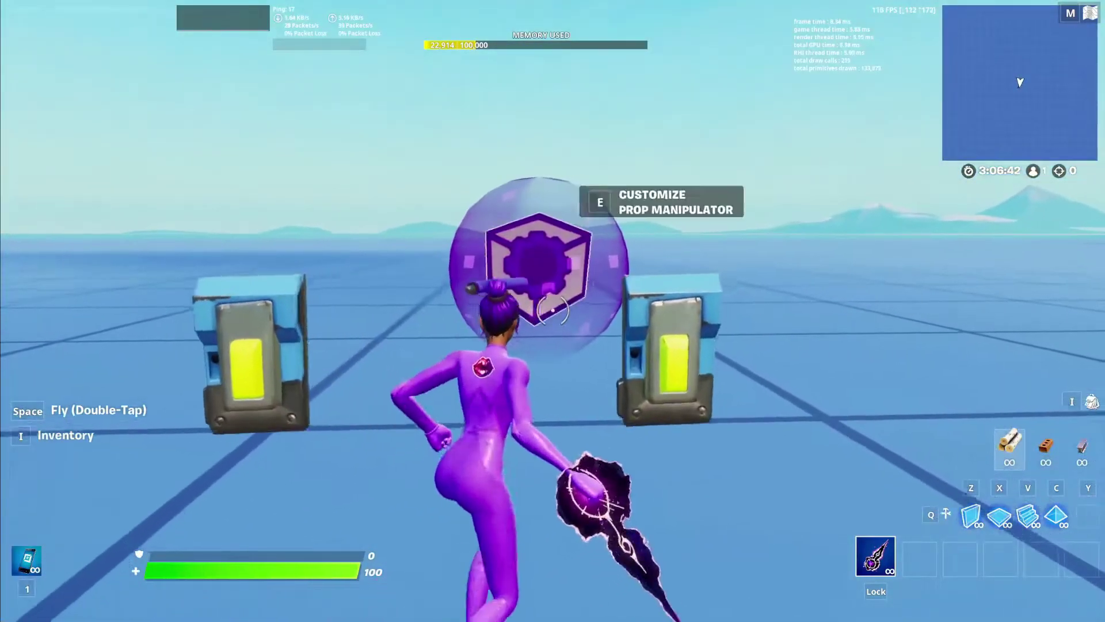
Check the Prop Manipulator's channels for showing and hiding props
key("e")
left_click(432, 341)
scroll(467, 246, "down", 2)
left_click(467, 246)
left_click(420, 219)
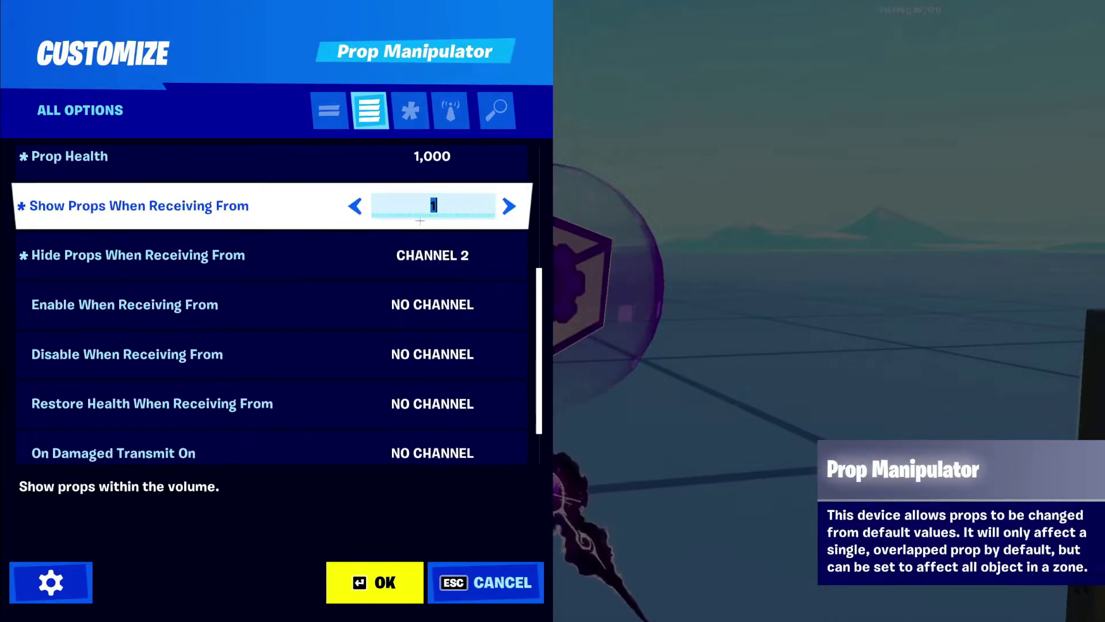
left_click(396, 596)
Set When Interacted With Transmit On to Channel 1 for the Show button and apply it
key("w")
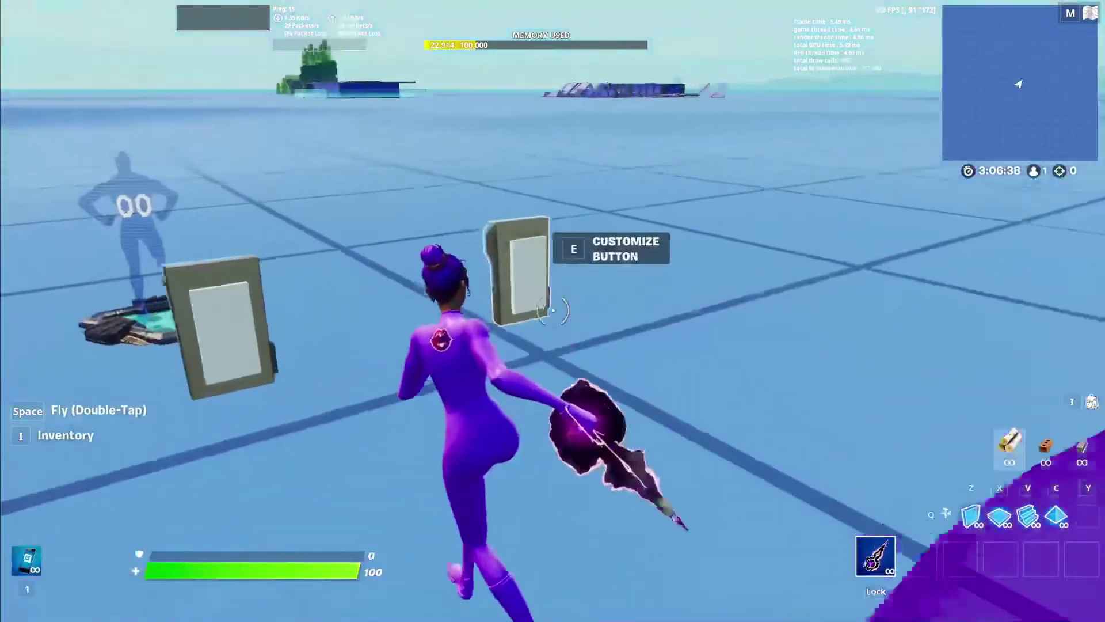
key("e")
scroll(385, 273, "down", 5)
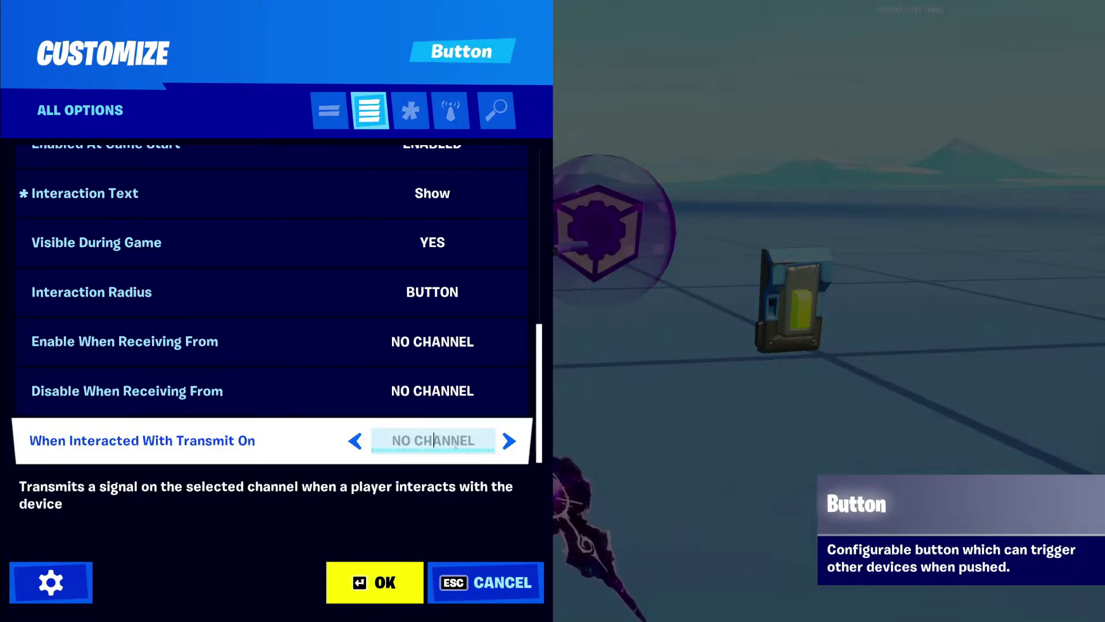
left_click(363, 582)
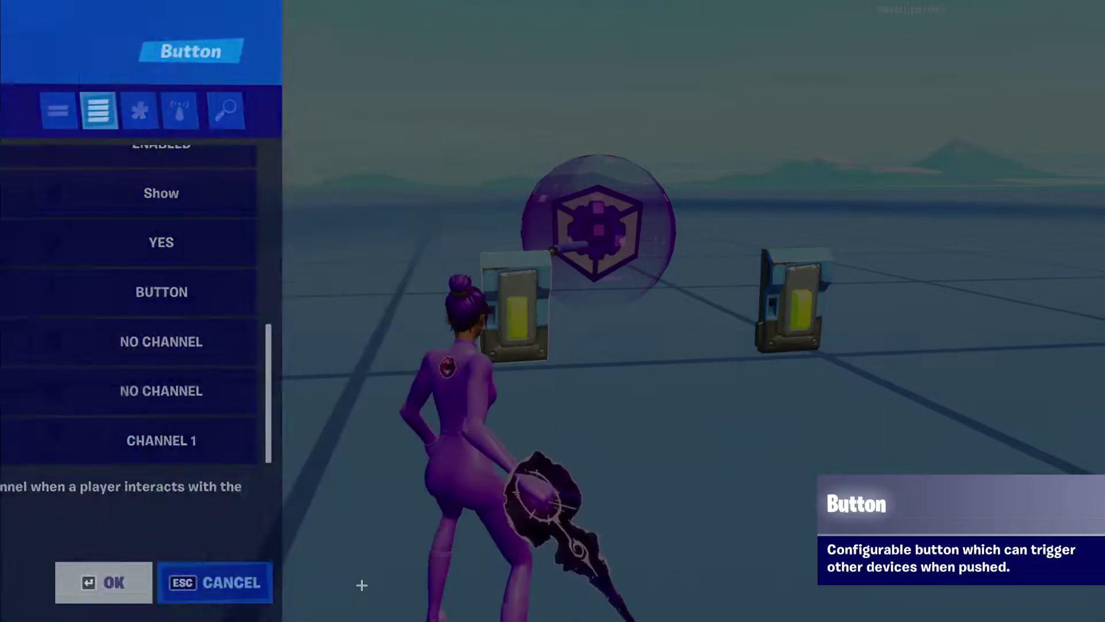
Set When Interacted With Transmit On to Channel 2 for the Hide button and apply it
key("e")
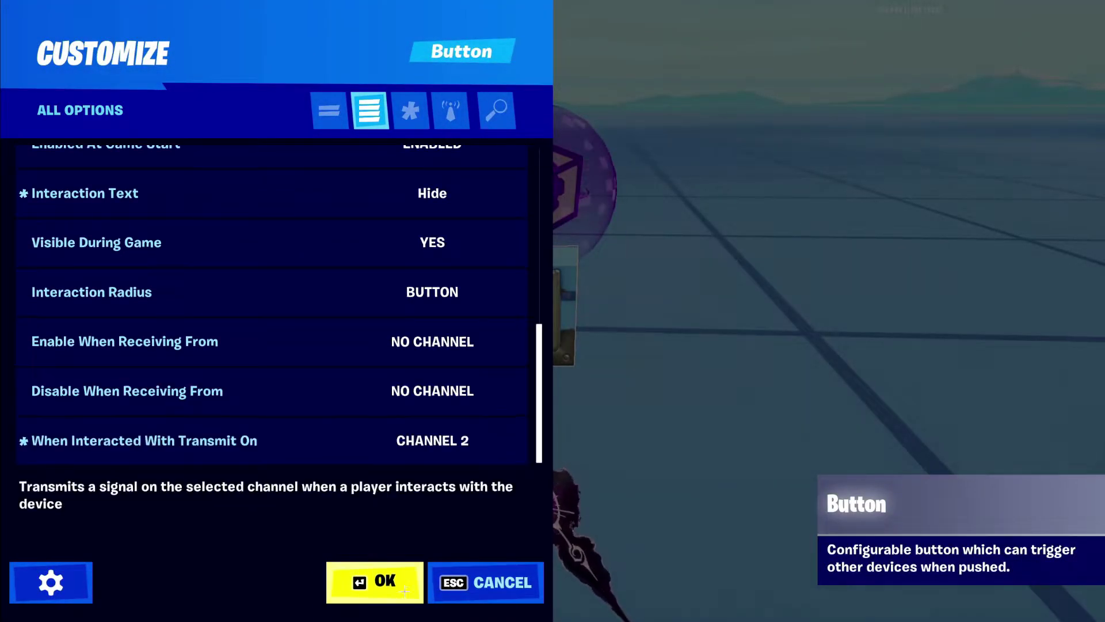
left_click(373, 582)
key("s")
key("d")
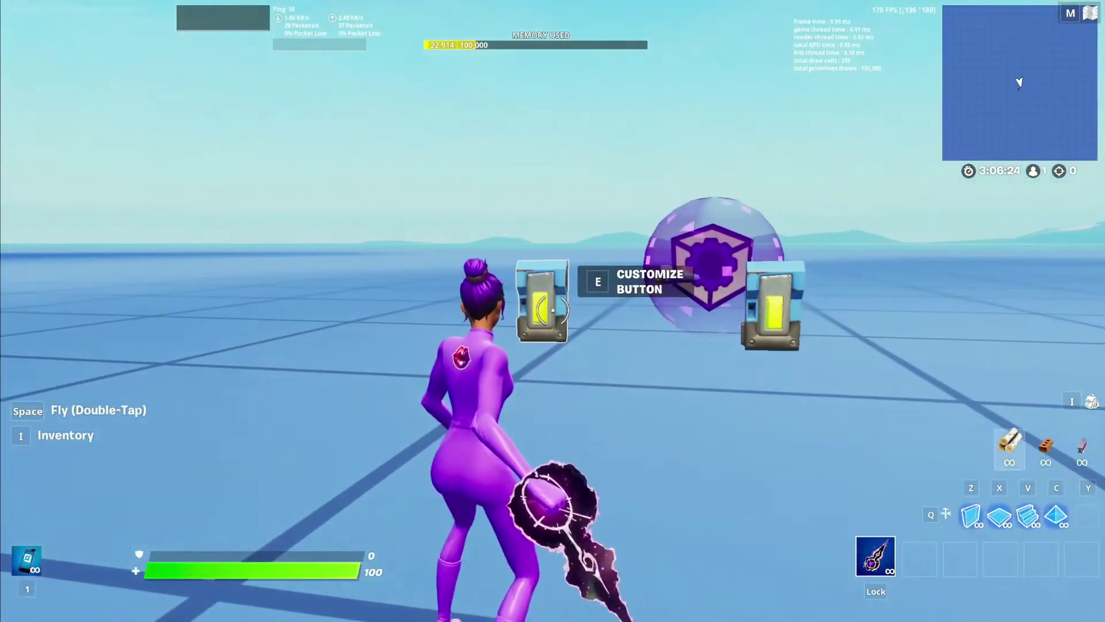
Examine the Prop Manipulator's remaining receiver options for enabling, disabling and restoring health
key("a")
key("w")
key("d")
key("a")
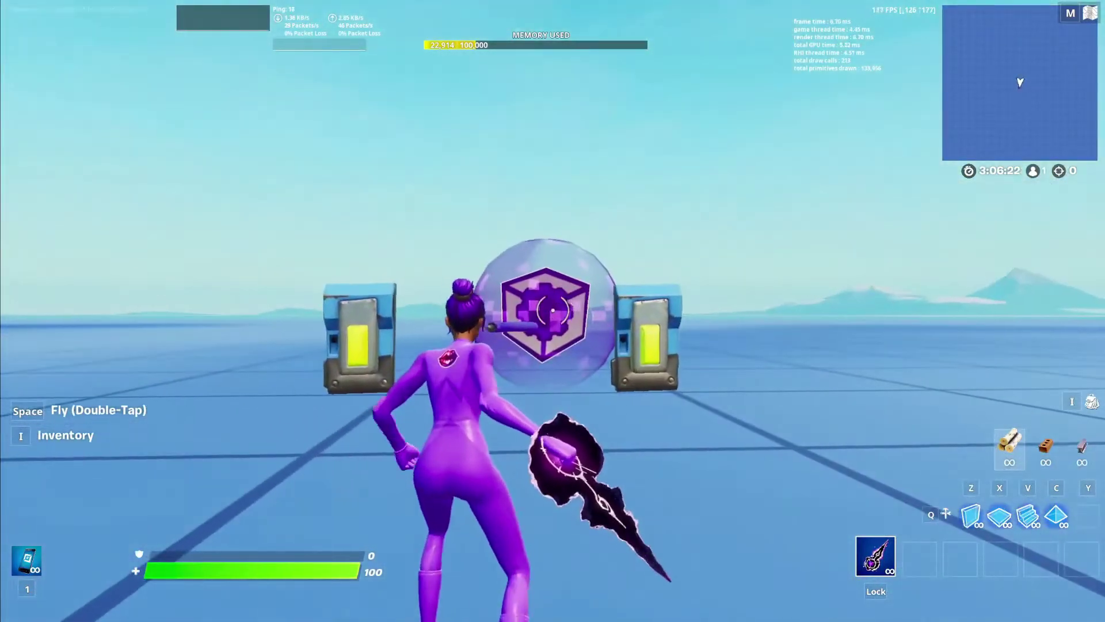
key("w")
key("e")
scroll(424, 305, "down", 3)
scroll(426, 302, "down", 5)
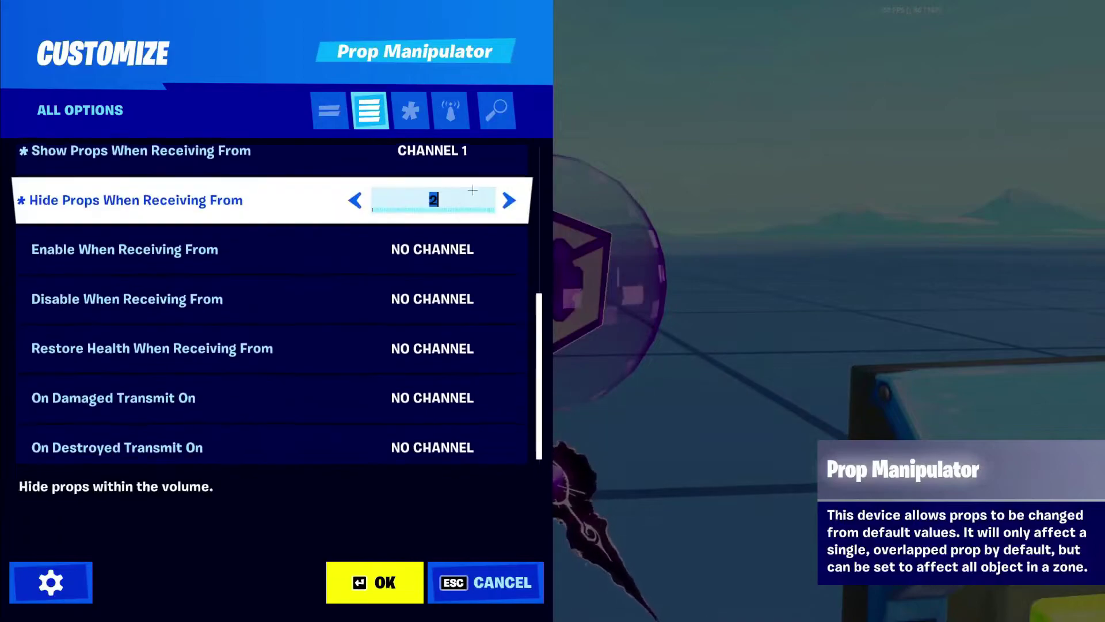
scroll(452, 175, "up", 1)
left_click(358, 275)
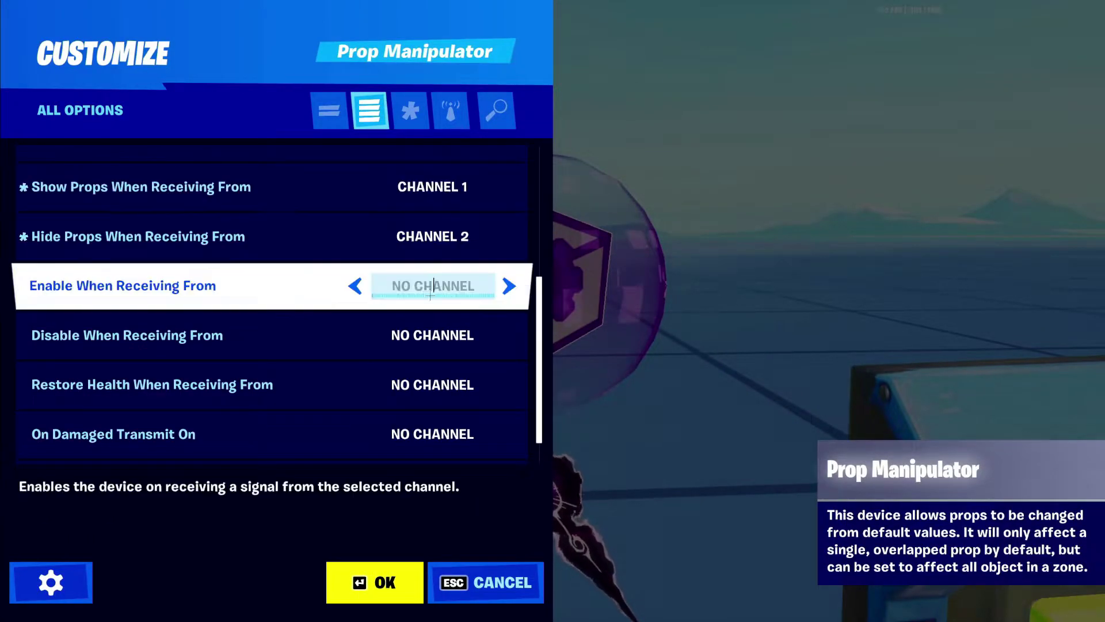
scroll(358, 275, "down", 1)
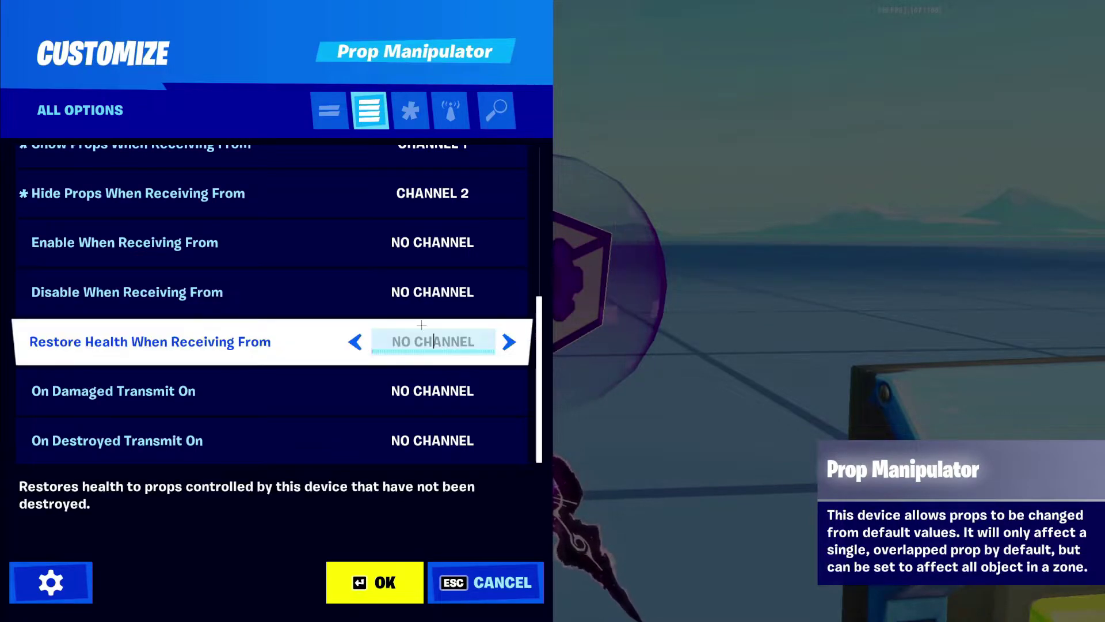
Set Restore Health When Receiving From to Channel 3, review the damaged and destroyed transmit options, and apply the Prop Manipulator's settings
left_click(448, 341)
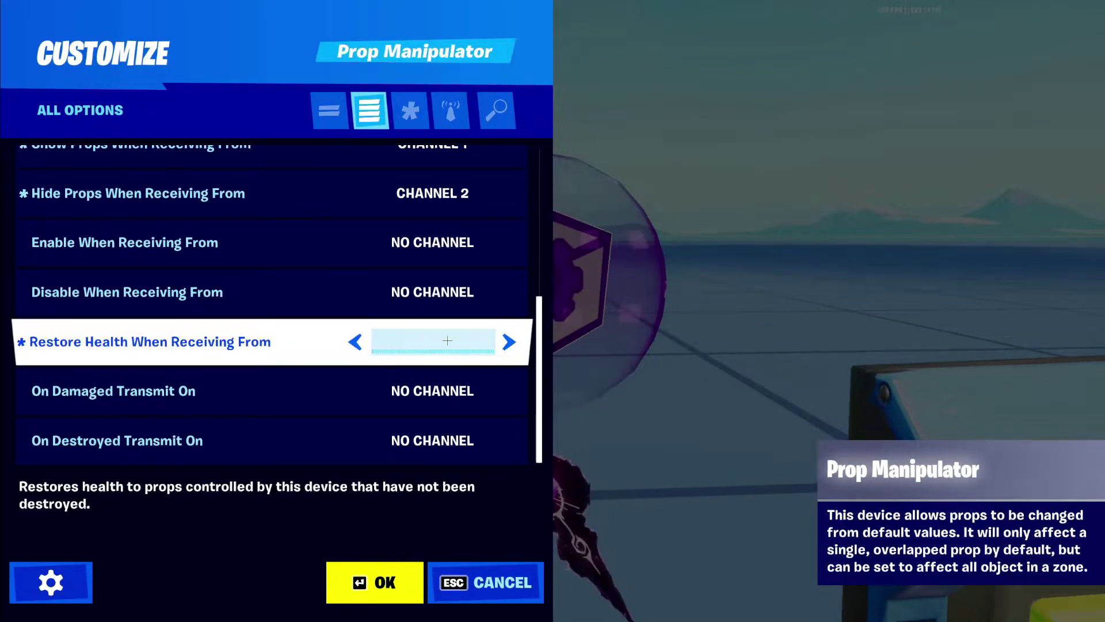
type("3")
left_click(600, 331)
left_click(386, 328)
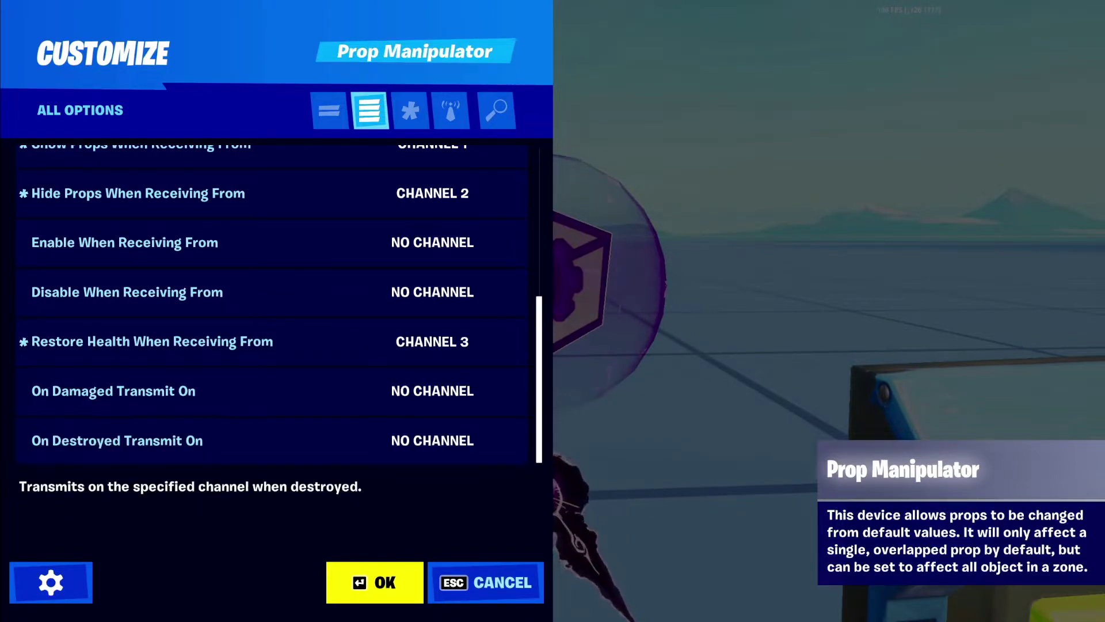
left_click(84, 391)
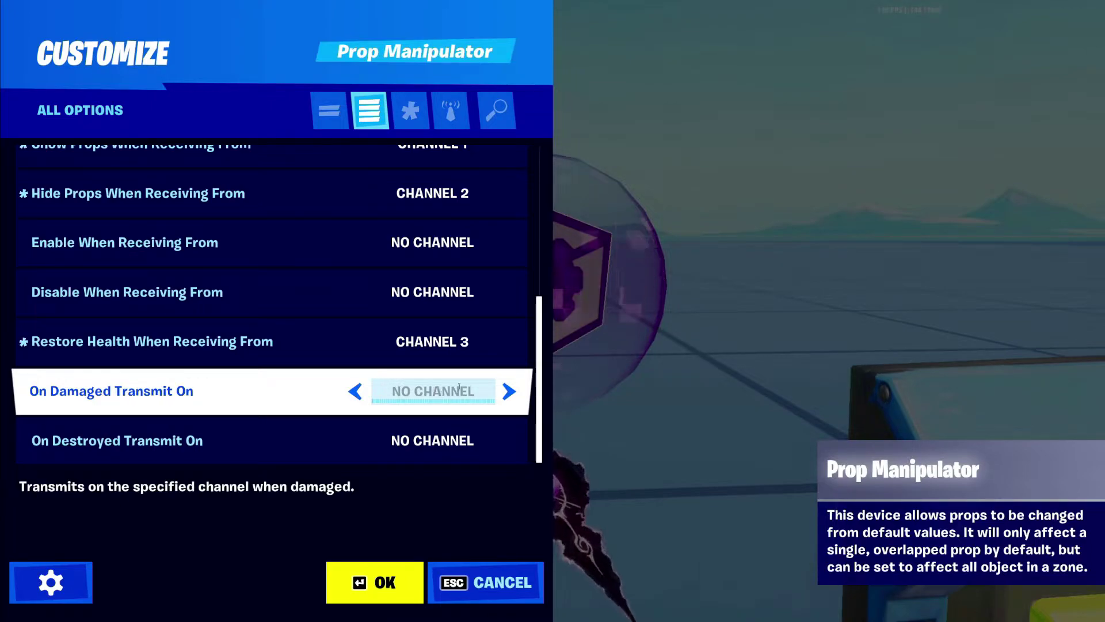
scroll(420, 355, "up", 3)
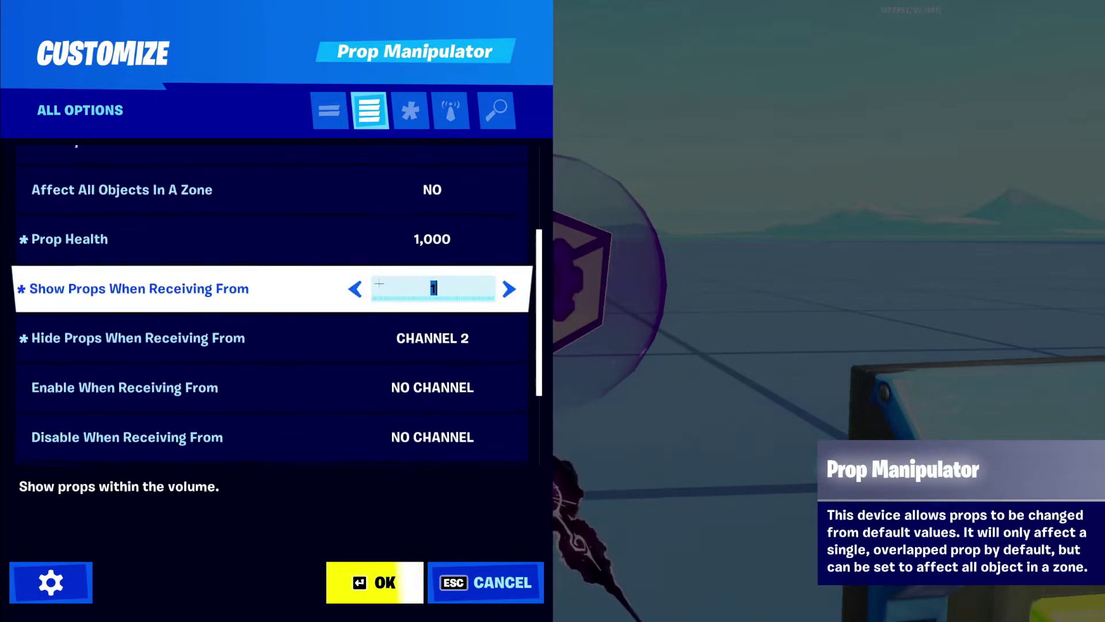
scroll(348, 304, "down", 3)
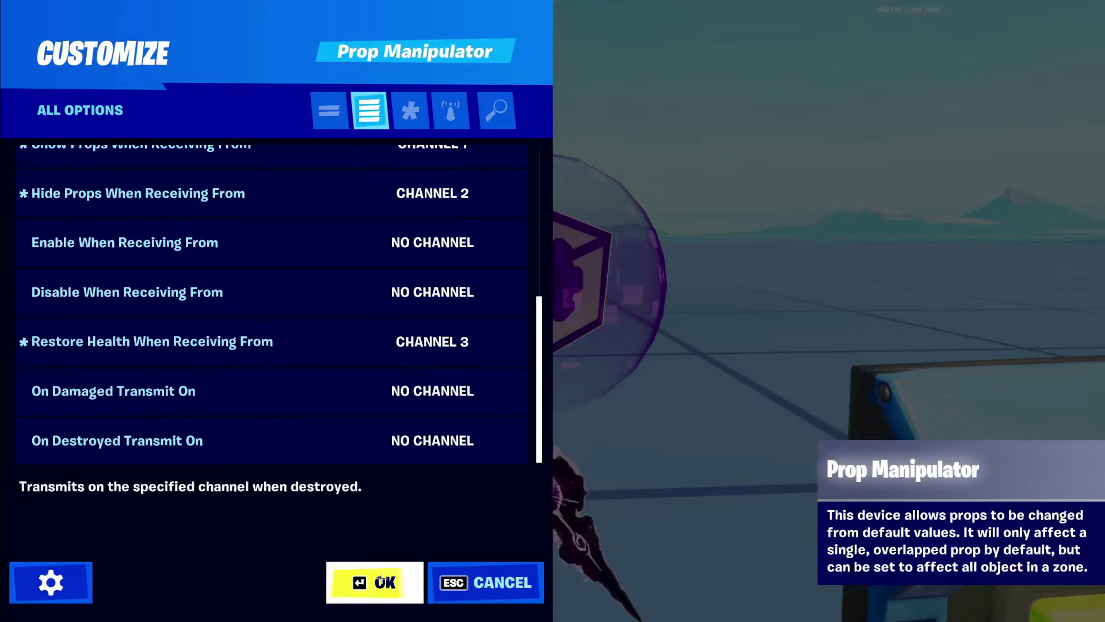
left_click(375, 582)
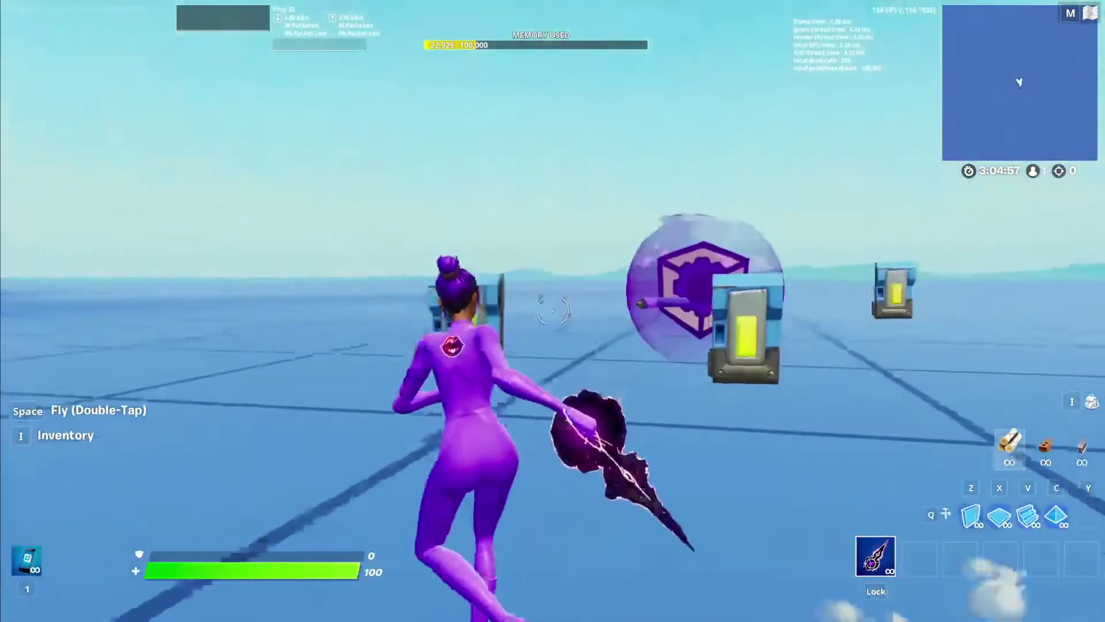
Inspect the Prop Manipulator, the pipe inside it and the surrounding buttons from several sides
key("a")
key("d")
key("a")
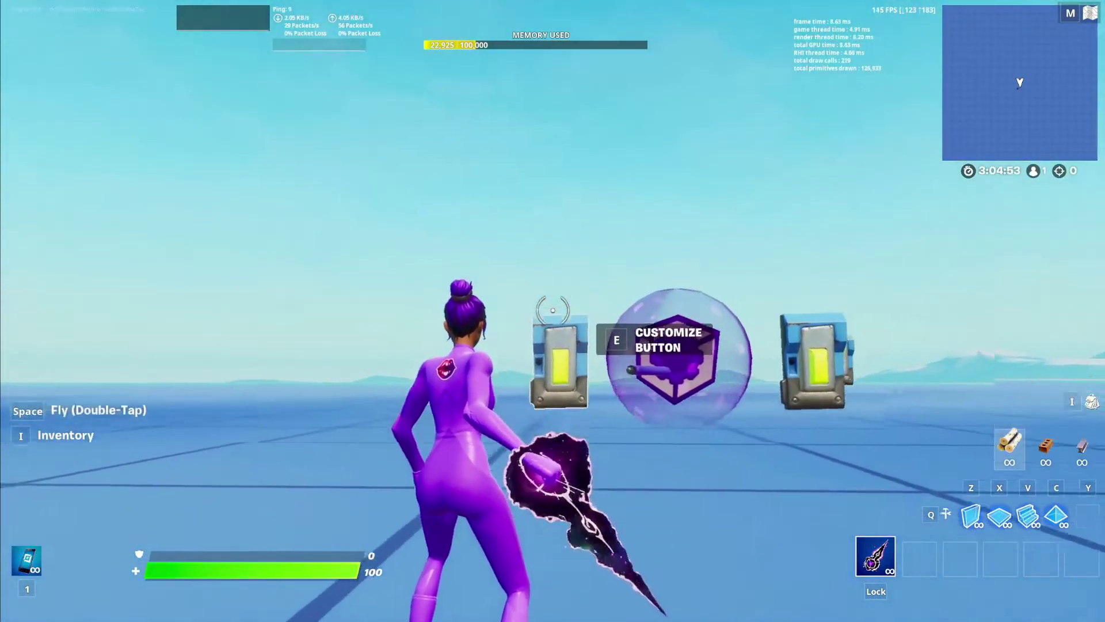
key("d")
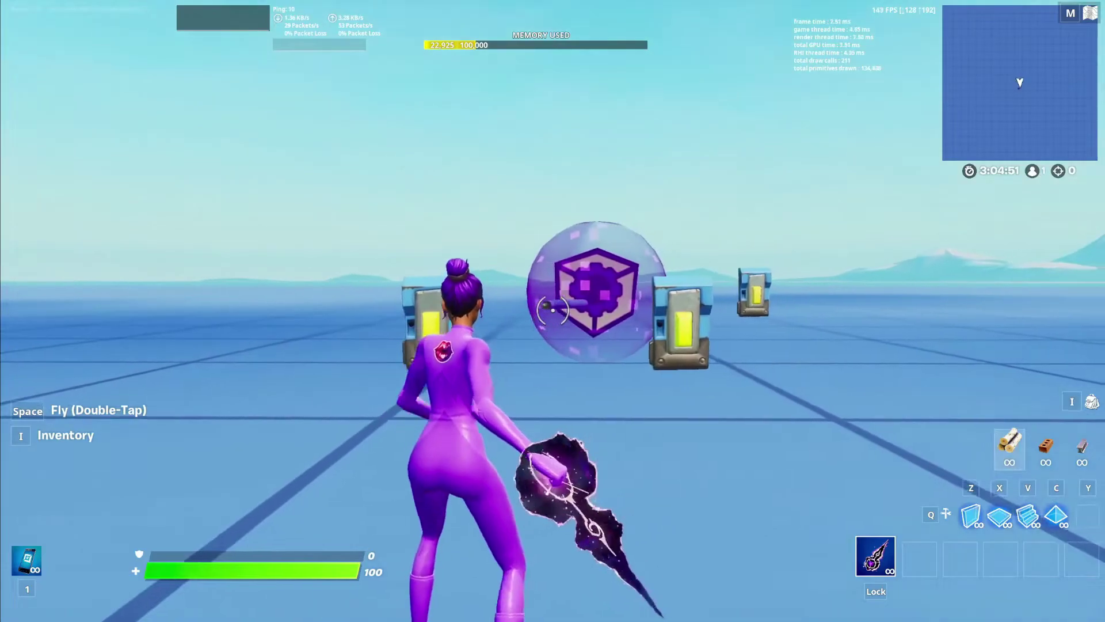
key("d")
key("w")
key("w")
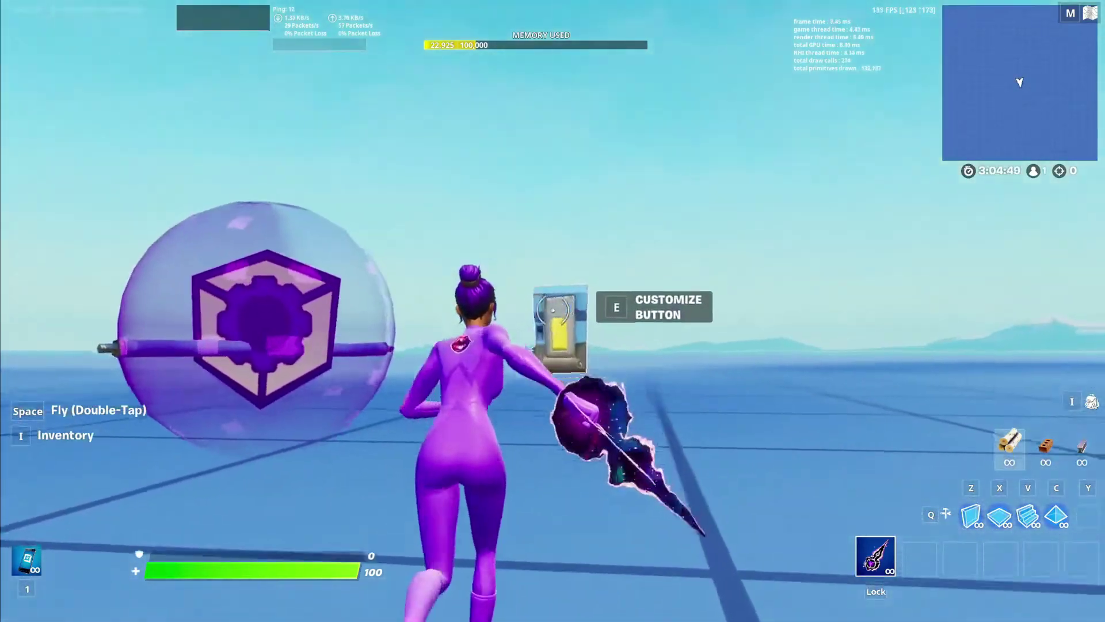
key("d")
key("a")
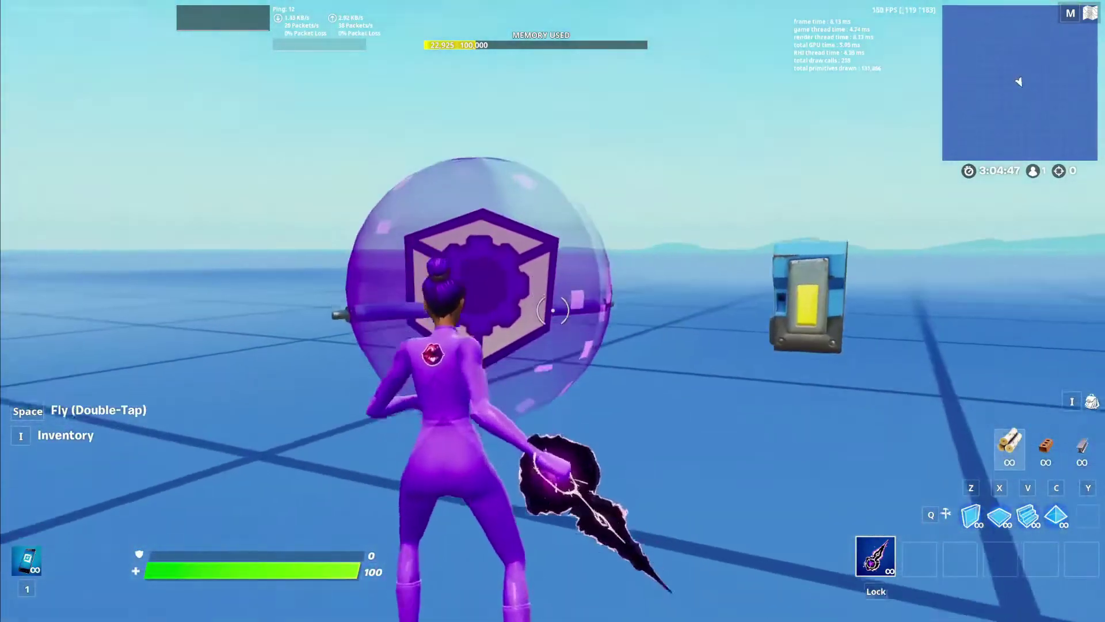
key("w")
key("w")
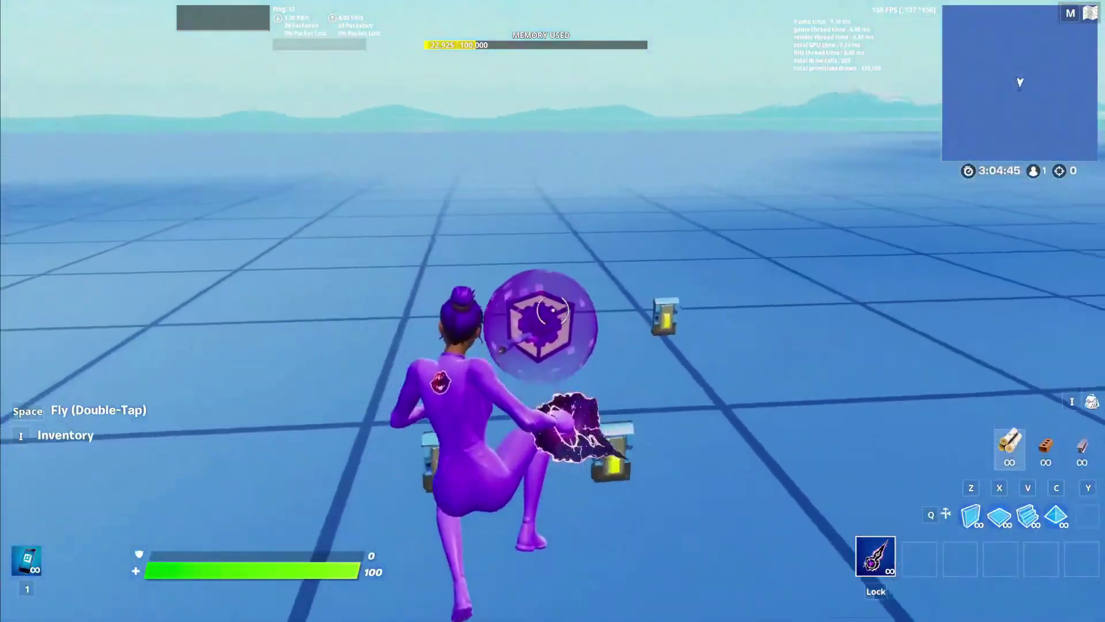
Start the game to test the button and Prop Manipulator setup
key("Escape")
key("Escape")
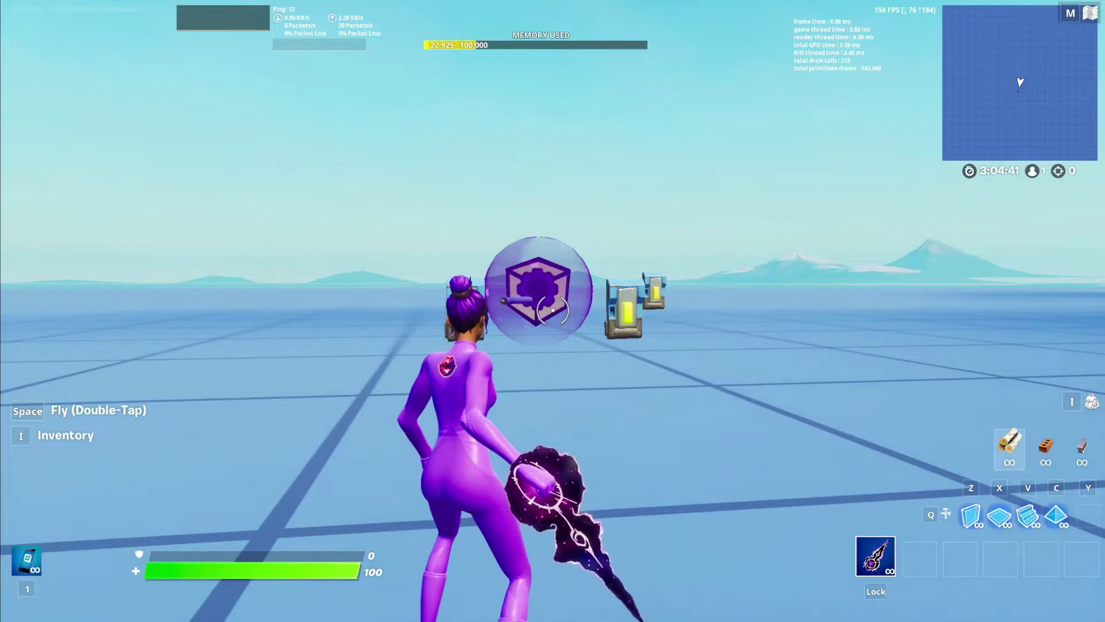
key("Escape")
left_click(253, 423)
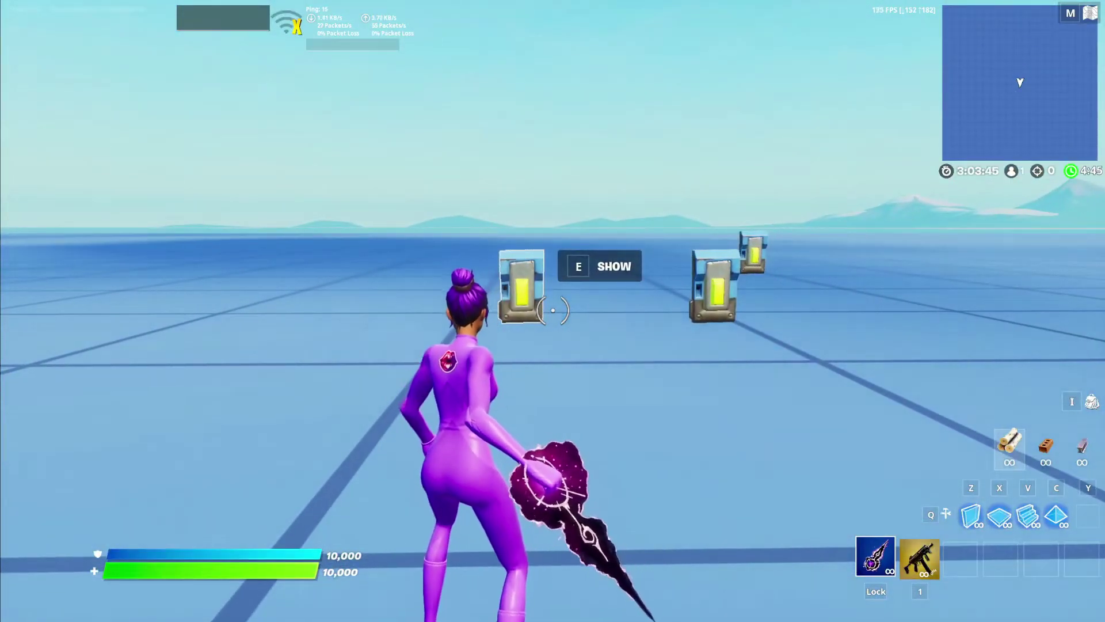
Activate the Show button in the running game to show the pipe prop
key("w")
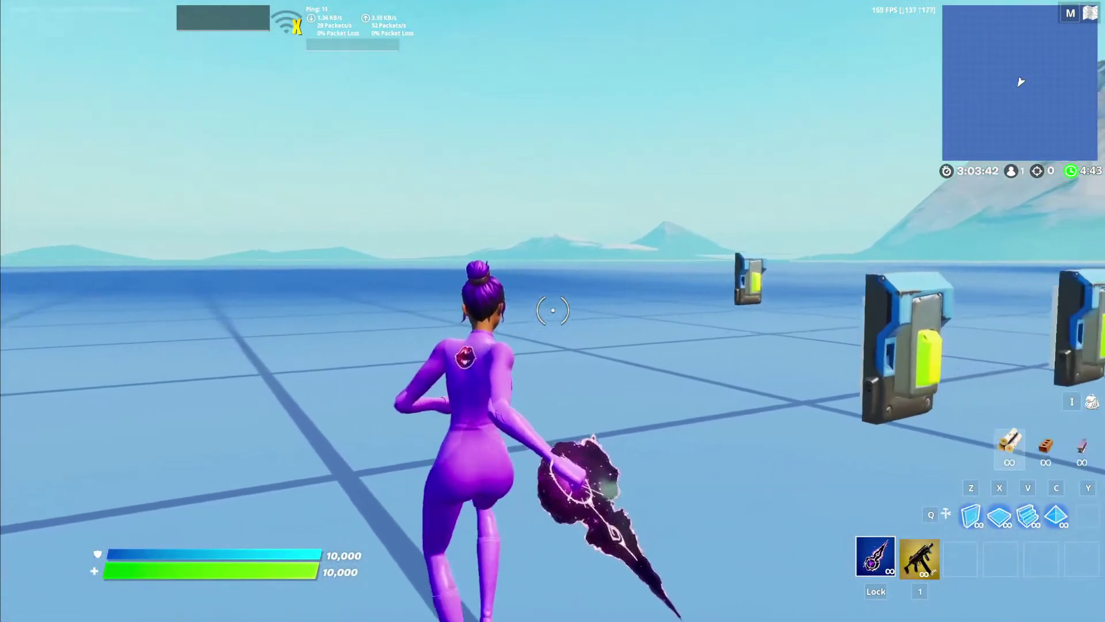
key("w")
key("e")
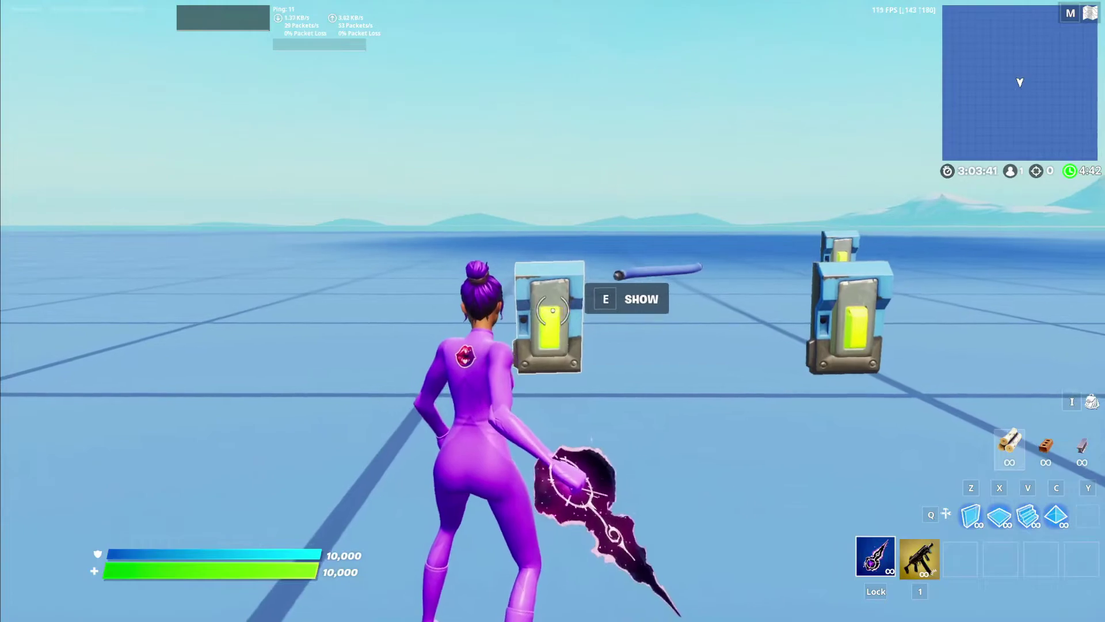
Approach the pipe prop and hit it with the pickaxe to test its health
key("w")
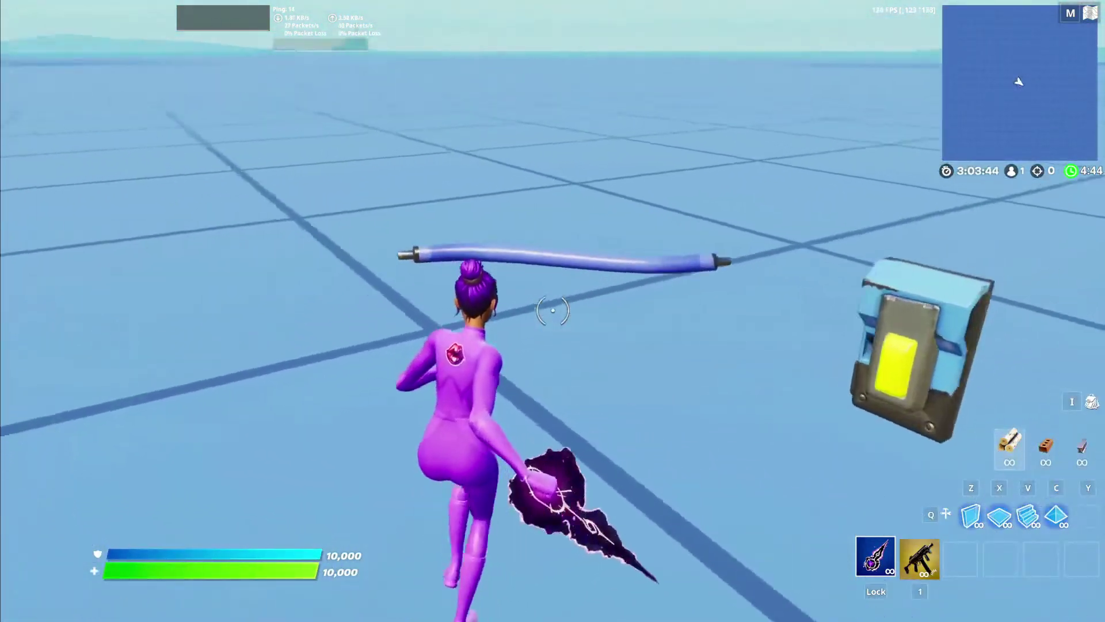
key("a")
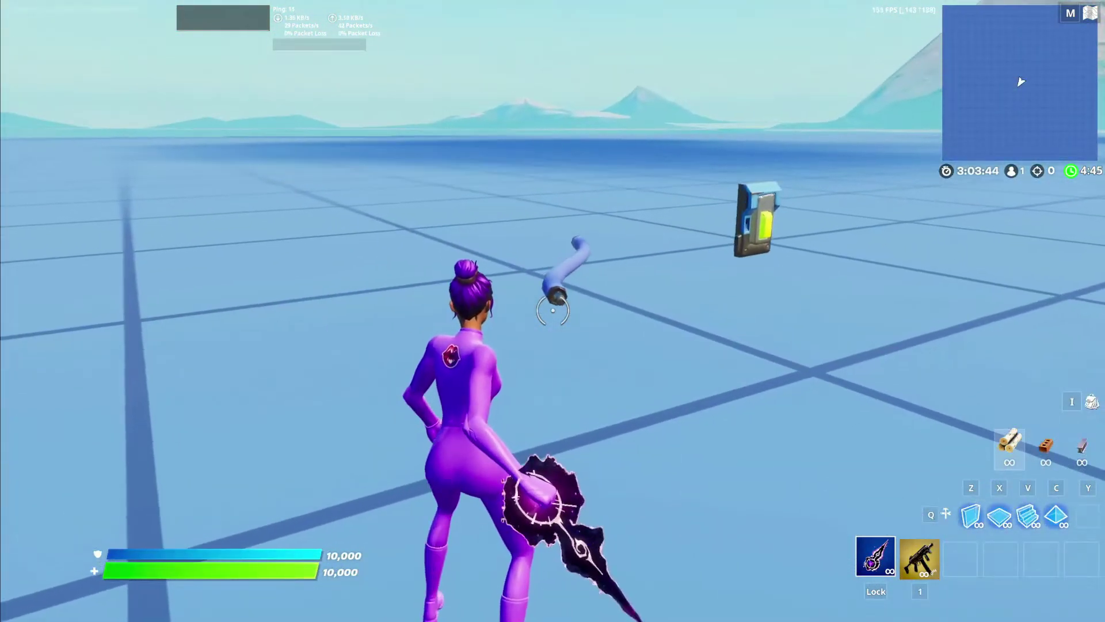
key("a")
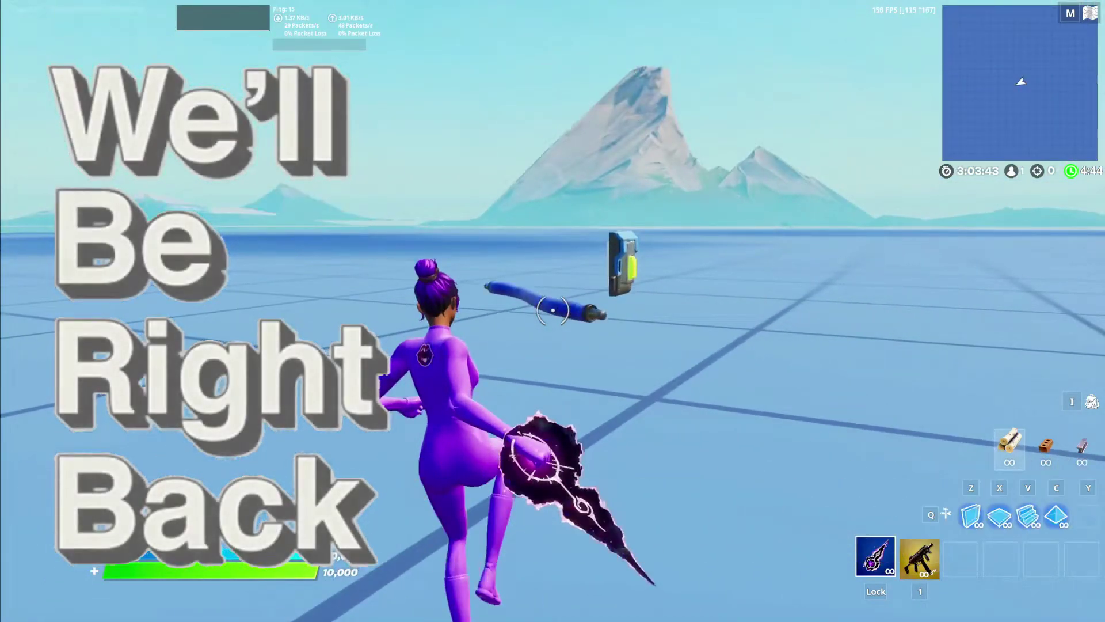
key("a")
left_click(552, 311)
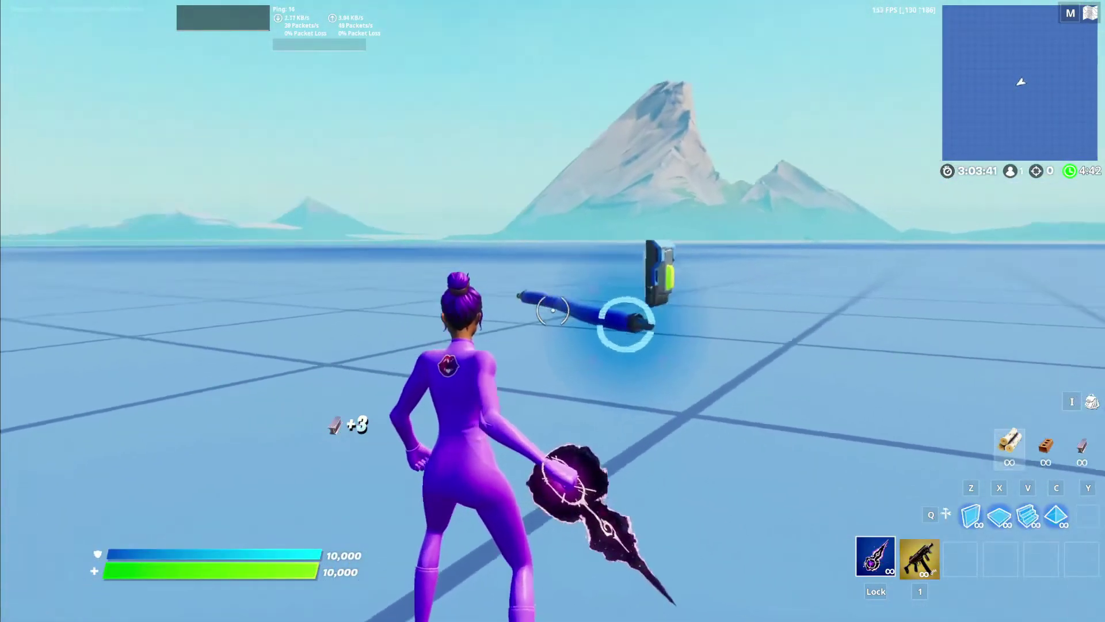
Strike the pipe prop repeatedly with the pickaxe to drain its health
left_click(553, 311)
left_click(553, 311)
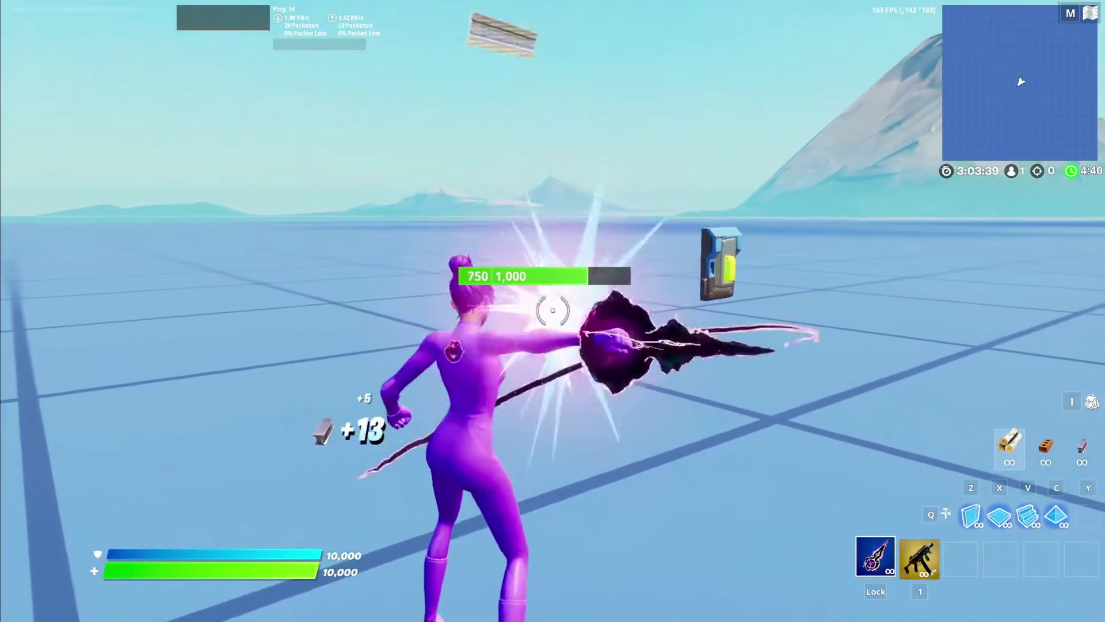
left_click(552, 310)
left_click(553, 311)
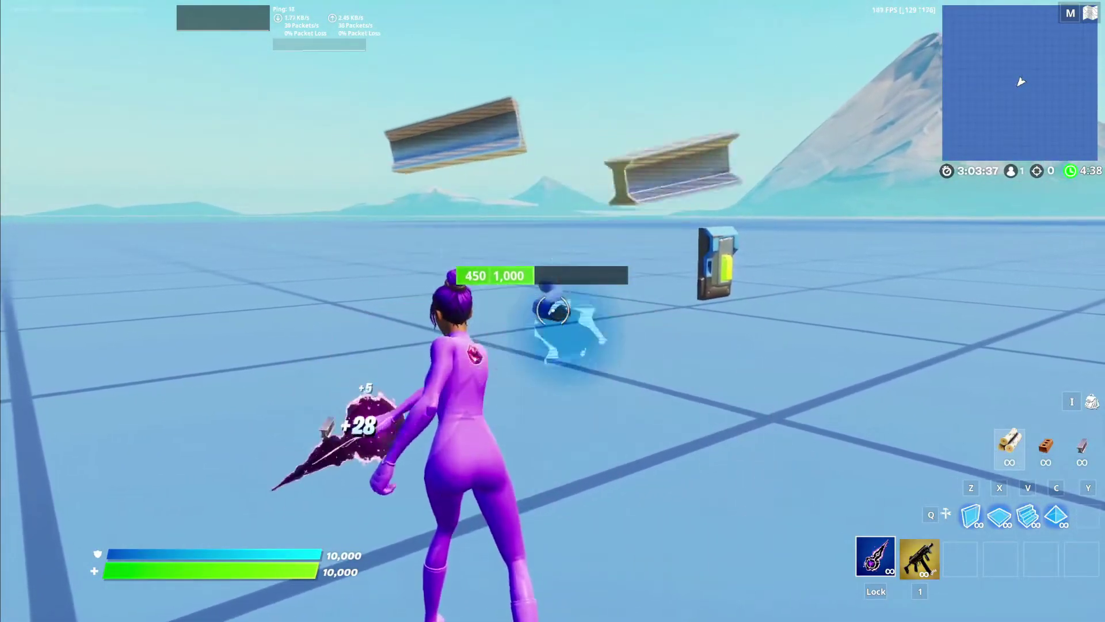
left_click(553, 311)
left_click(553, 311)
left_click(553, 311)
left_click(553, 311)
left_click(553, 311)
Damage the pipe prop again with further pickaxe hits near the Hide button to test its health restoration
left_click(553, 310)
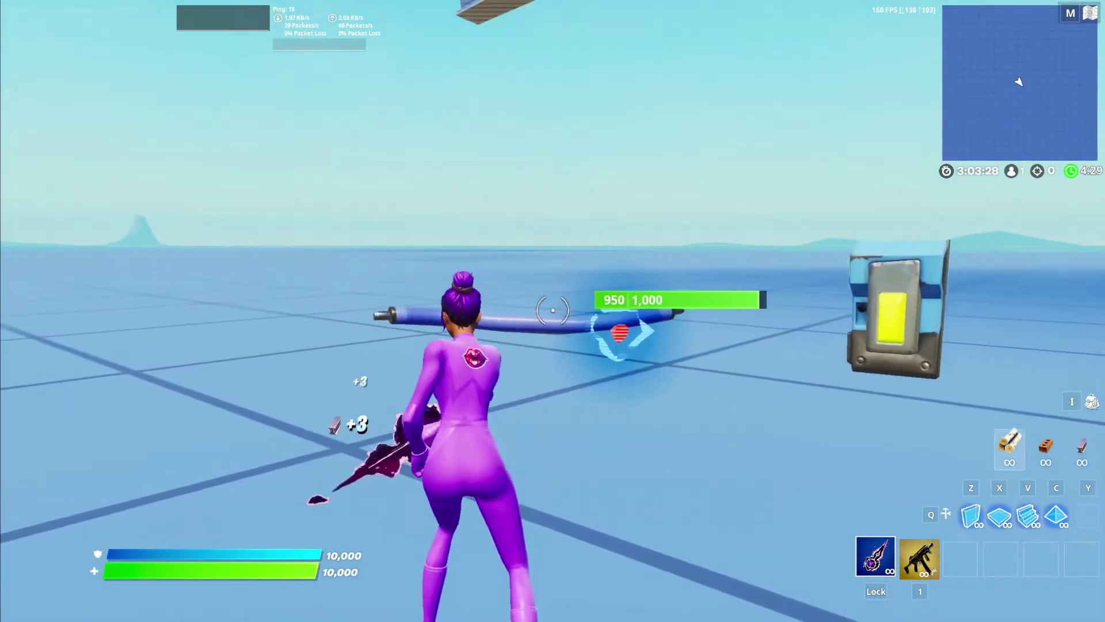
left_click(553, 311)
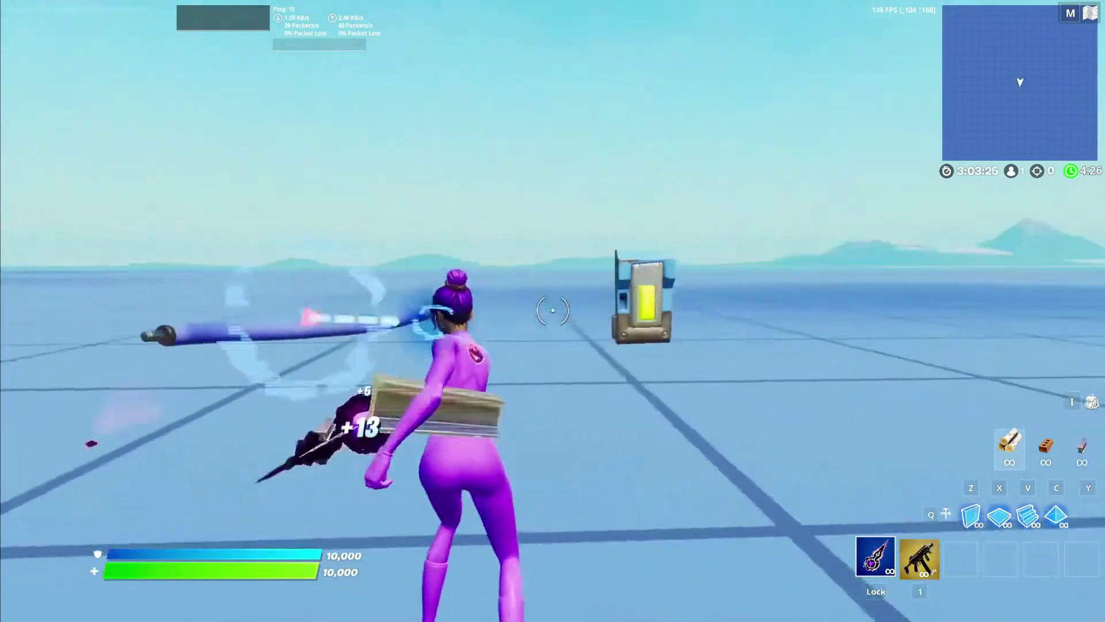
left_click(553, 311)
left_click(553, 311)
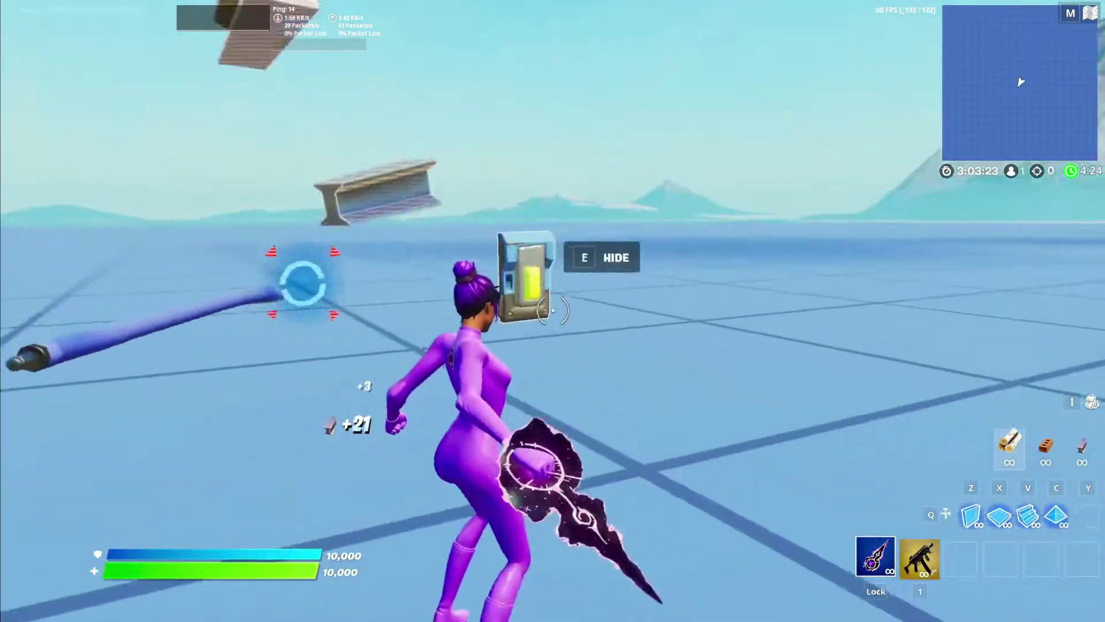
left_click(553, 311)
left_click(552, 310)
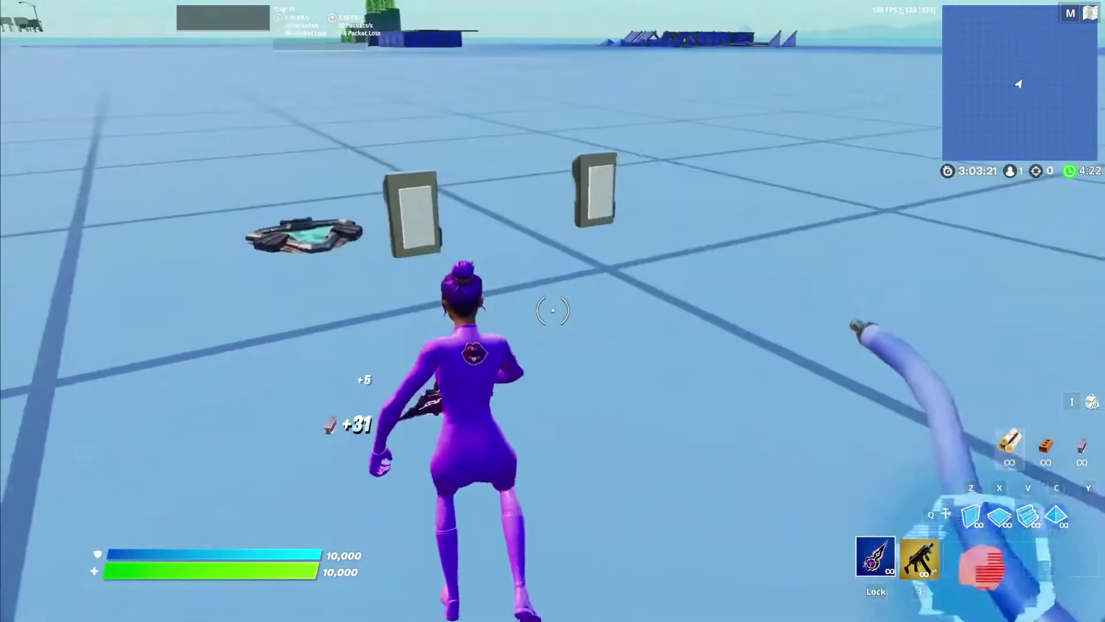